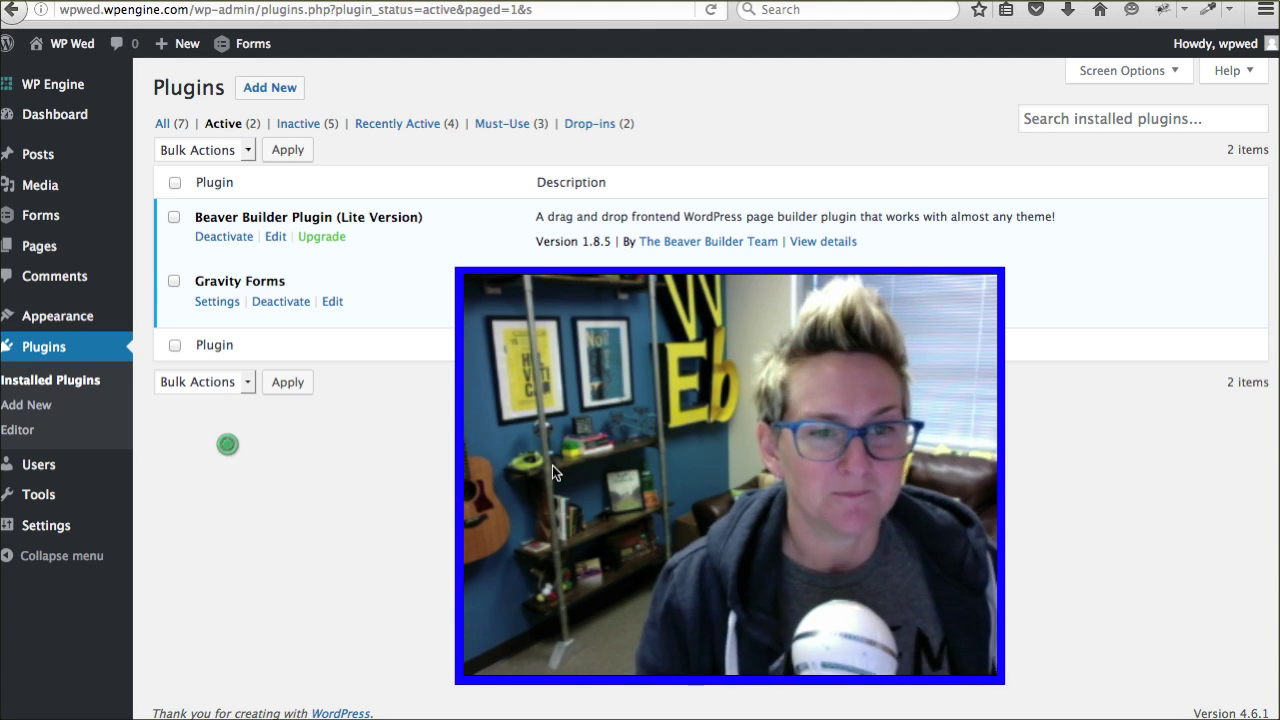
# Open the Add New Plugins page
pyautogui.click(48, 406)
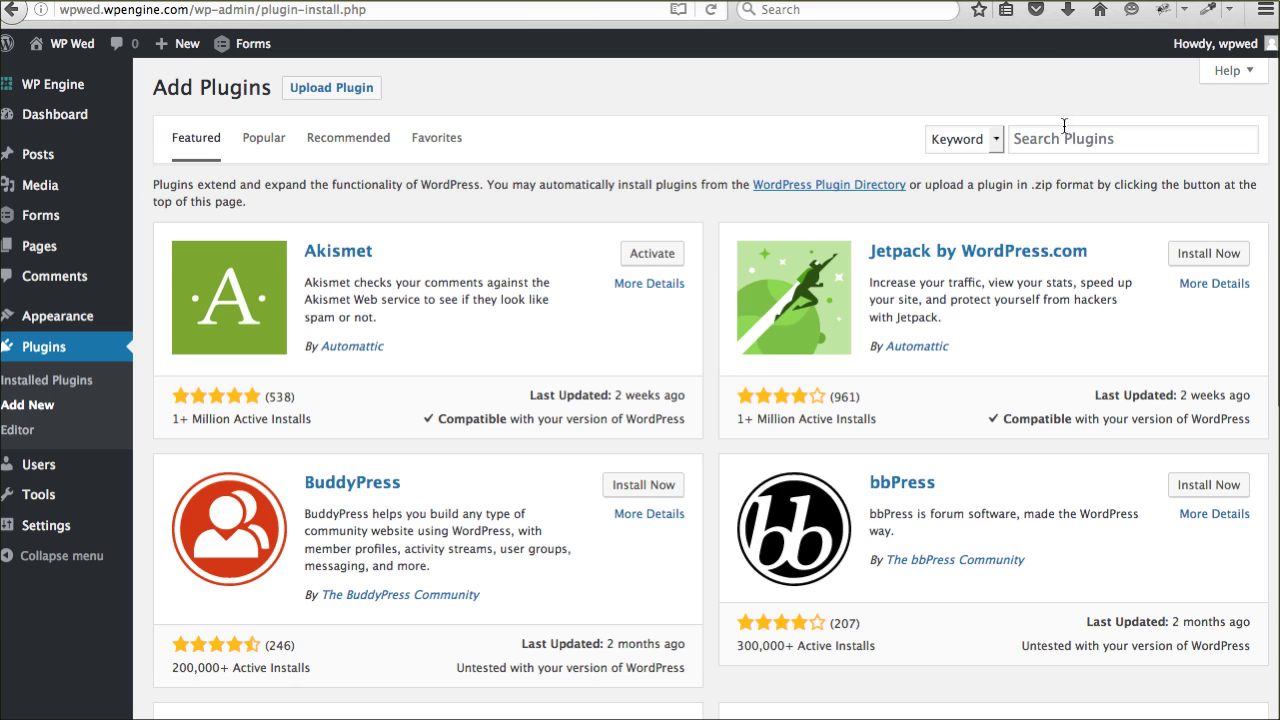
# Search the plugin directory for 'beaver', picking the suggestion after typing 'bea'
pyautogui.click(1070, 139)
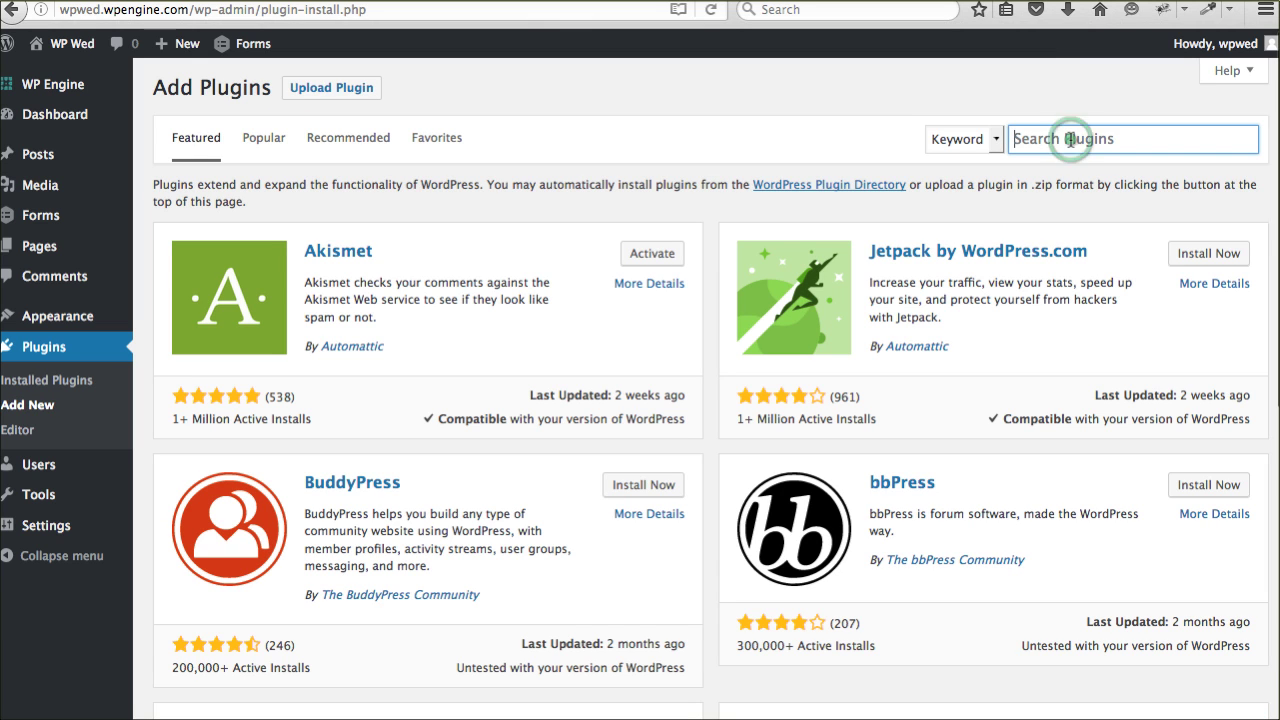
pyautogui.write('bea')
pyautogui.press('Down')
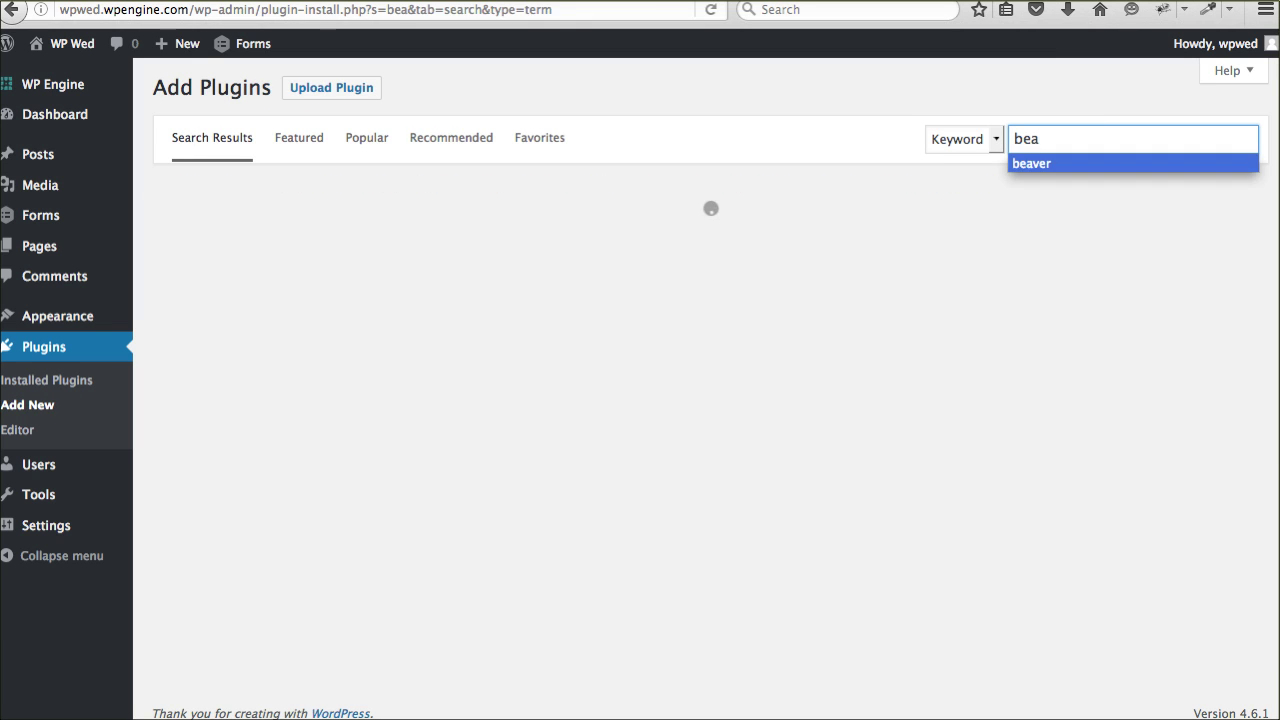
pyautogui.press('Return')
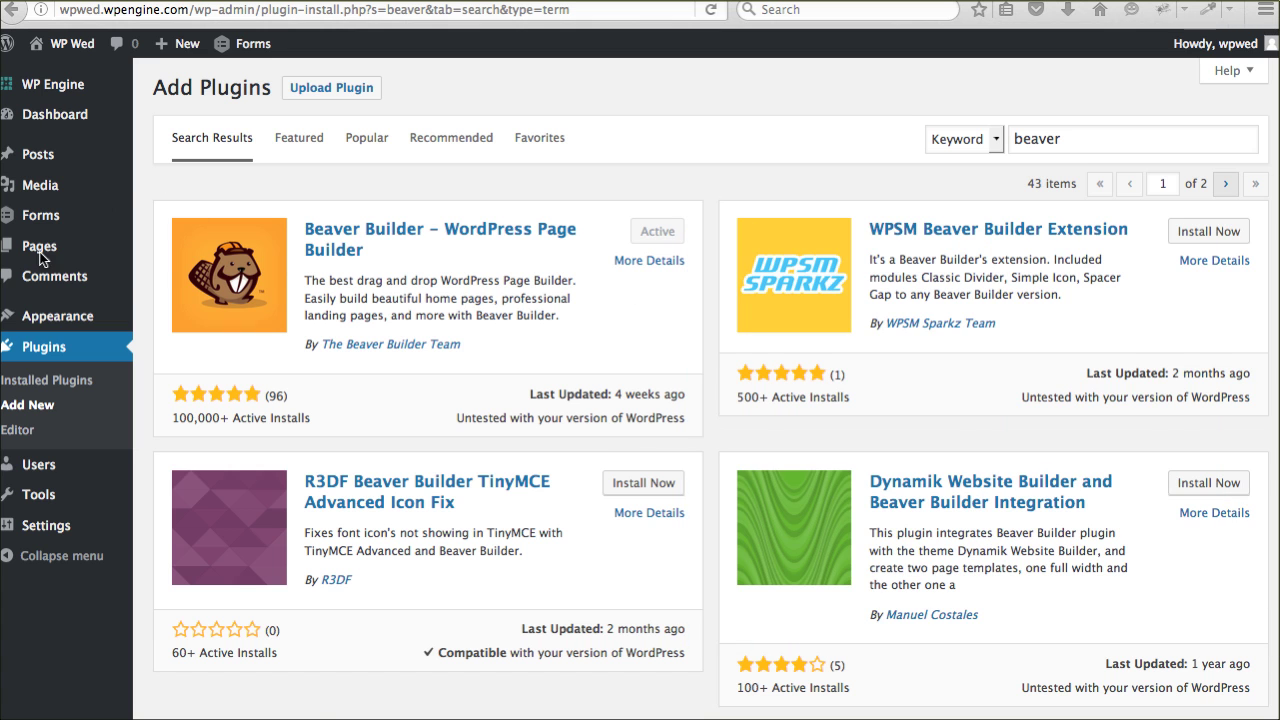
# Look at the About Us page, then start a new page titled 'Test For Beaver Builder'
pyautogui.moveTo(41, 250)
pyautogui.click(171, 247)
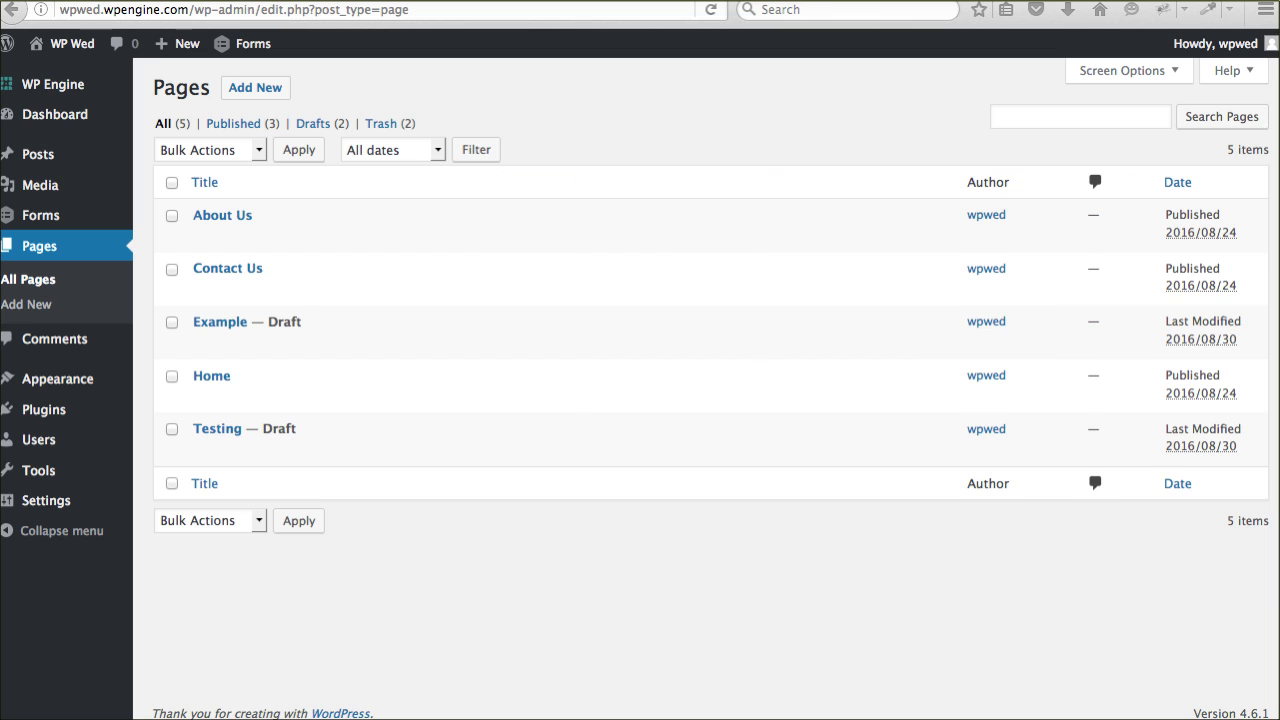
pyautogui.click(450, 600)
pyautogui.click(222, 215)
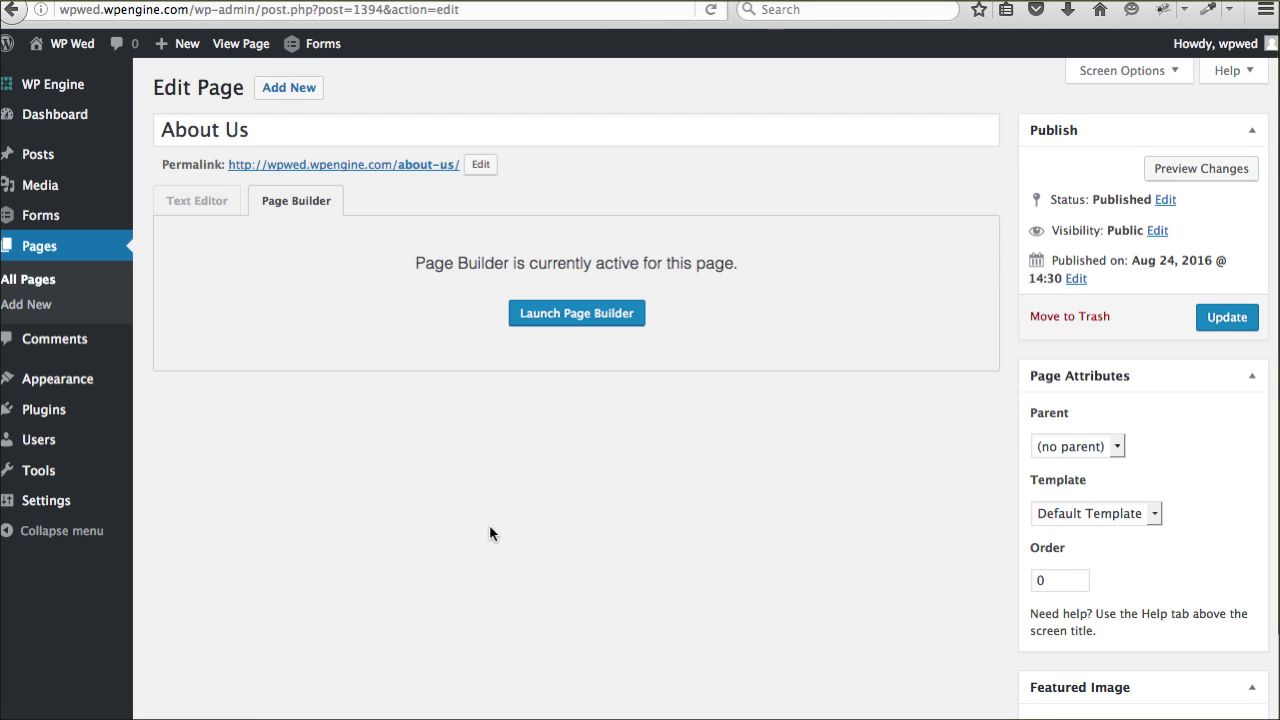
pyautogui.click(30, 282)
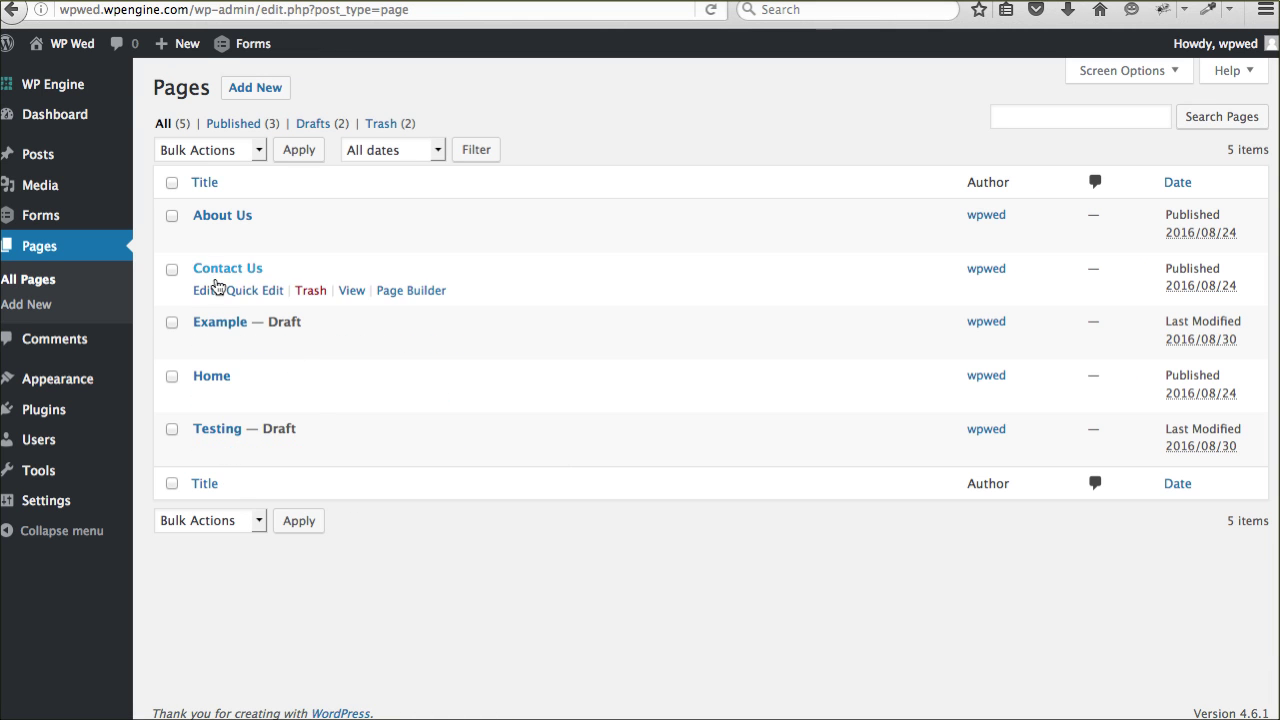
pyautogui.click(260, 89)
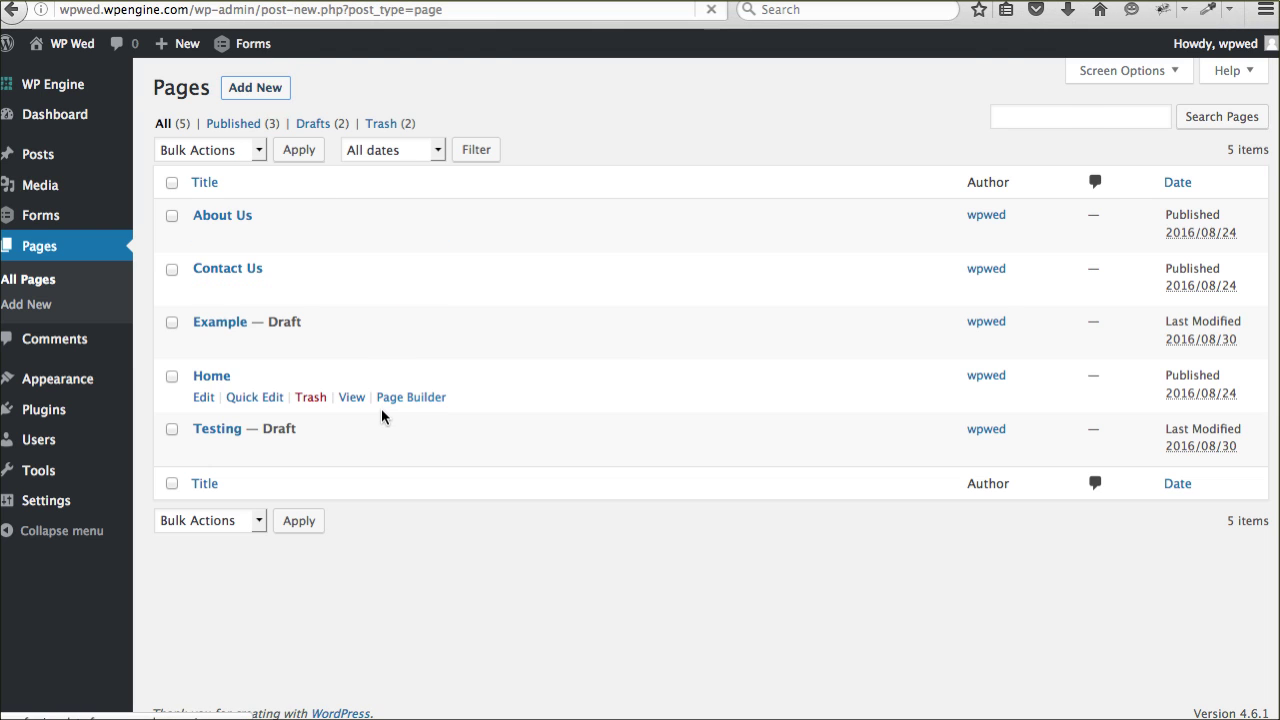
pyautogui.press('shift')
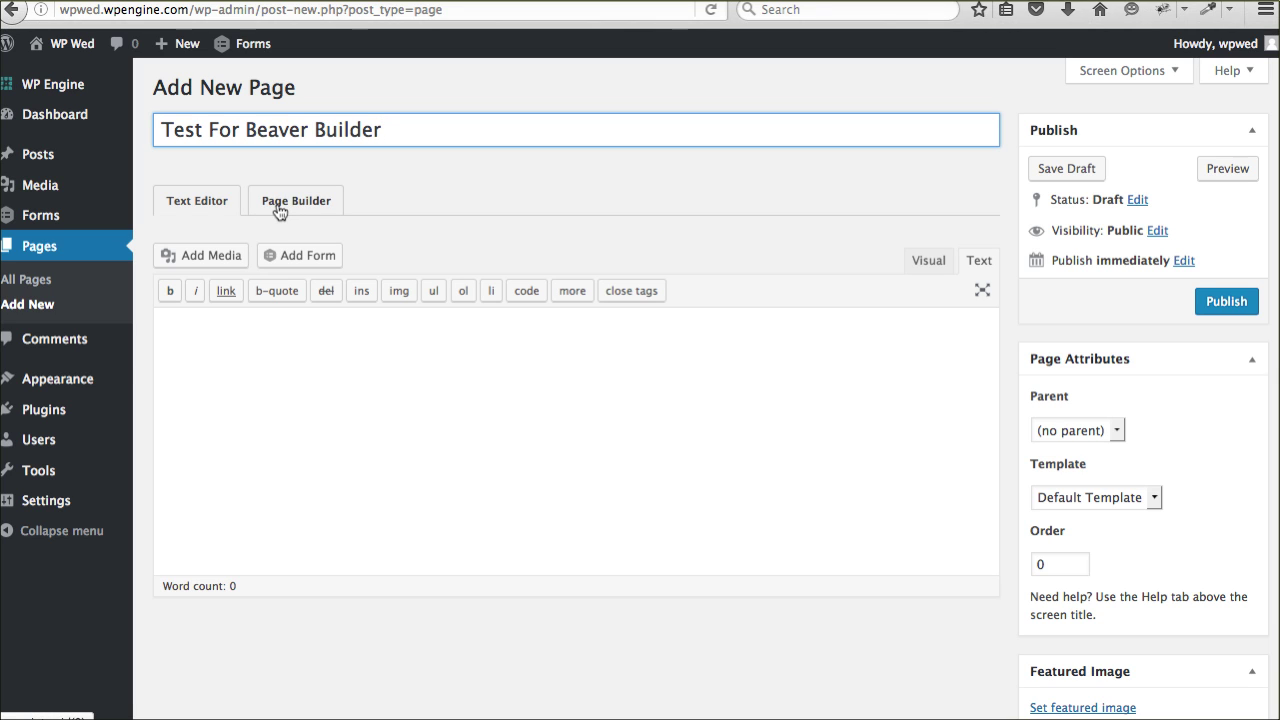
# Switch the new page to Page Builder, cancel Layout Templates, and expand Row Layouts
pyautogui.click(278, 206)
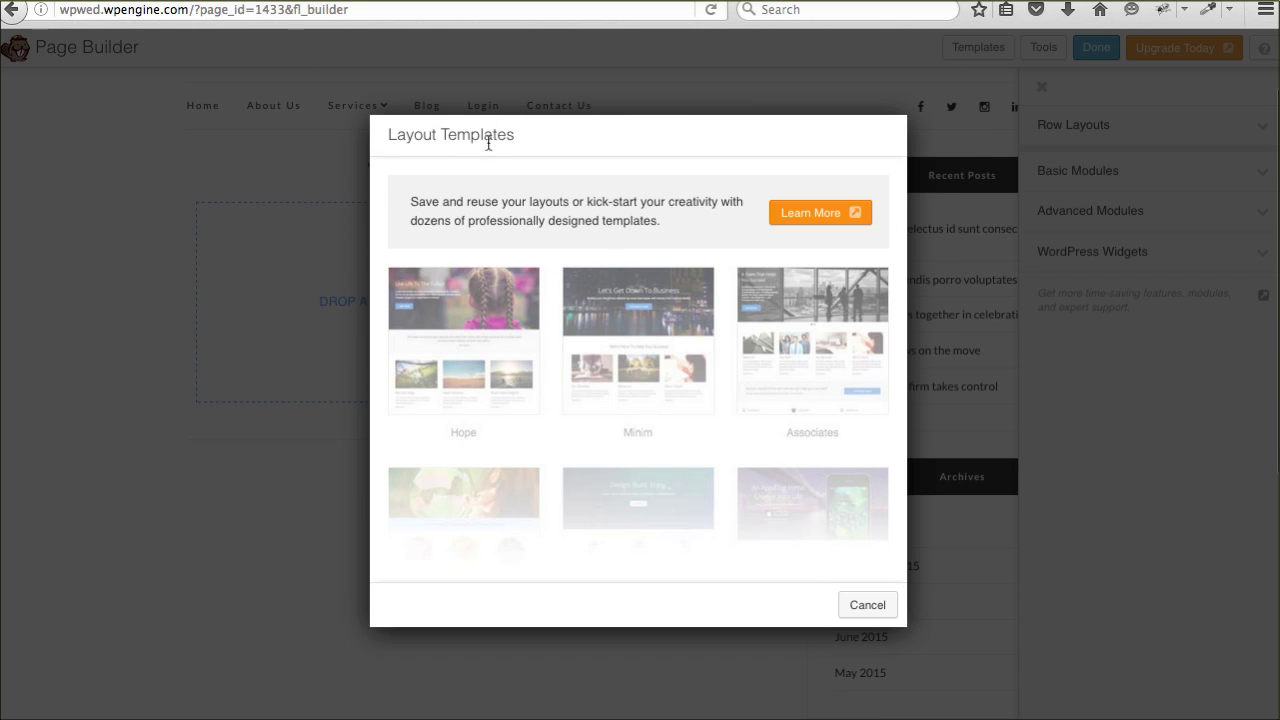
pyautogui.click(868, 605)
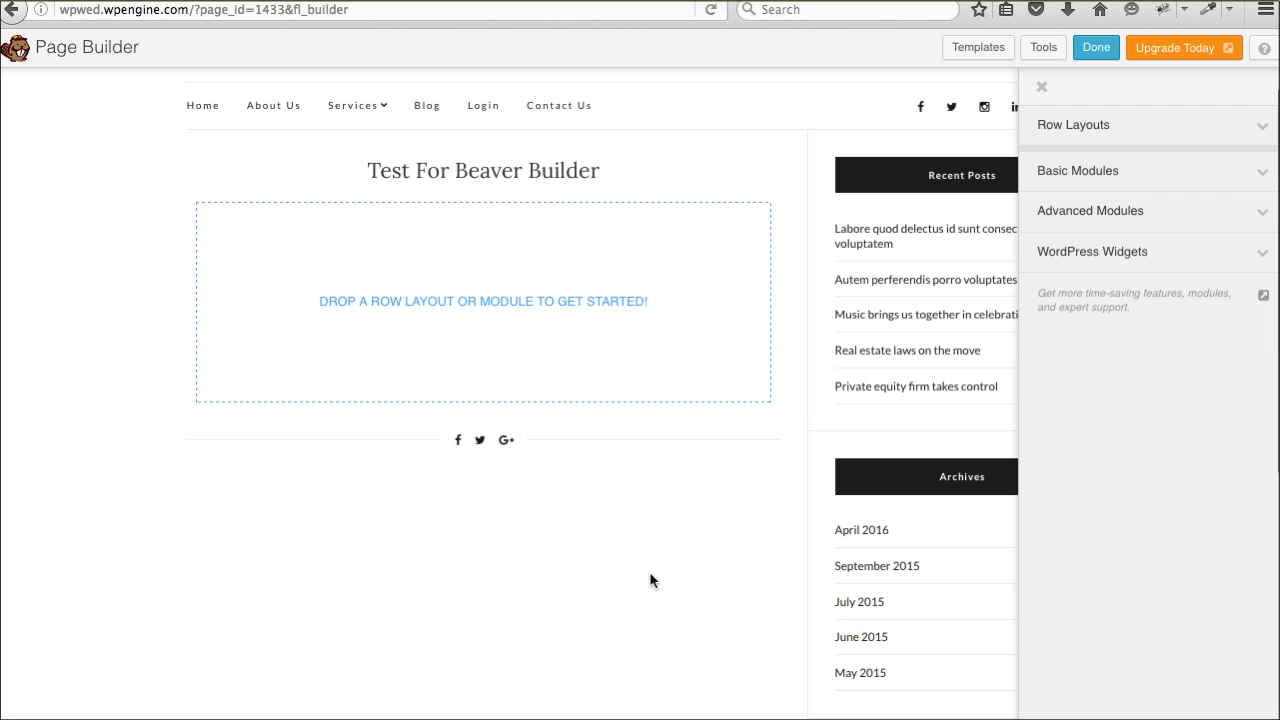
pyautogui.scroll(2, 625, 565)
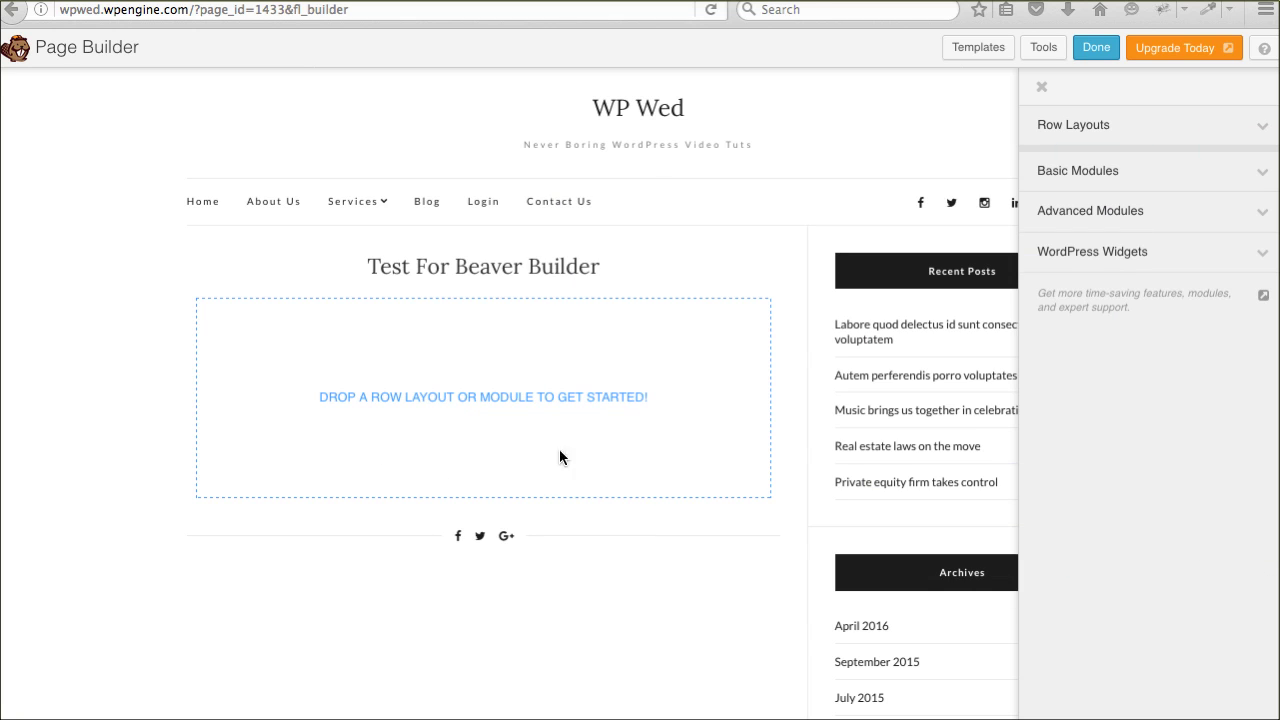
pyautogui.click(1077, 127)
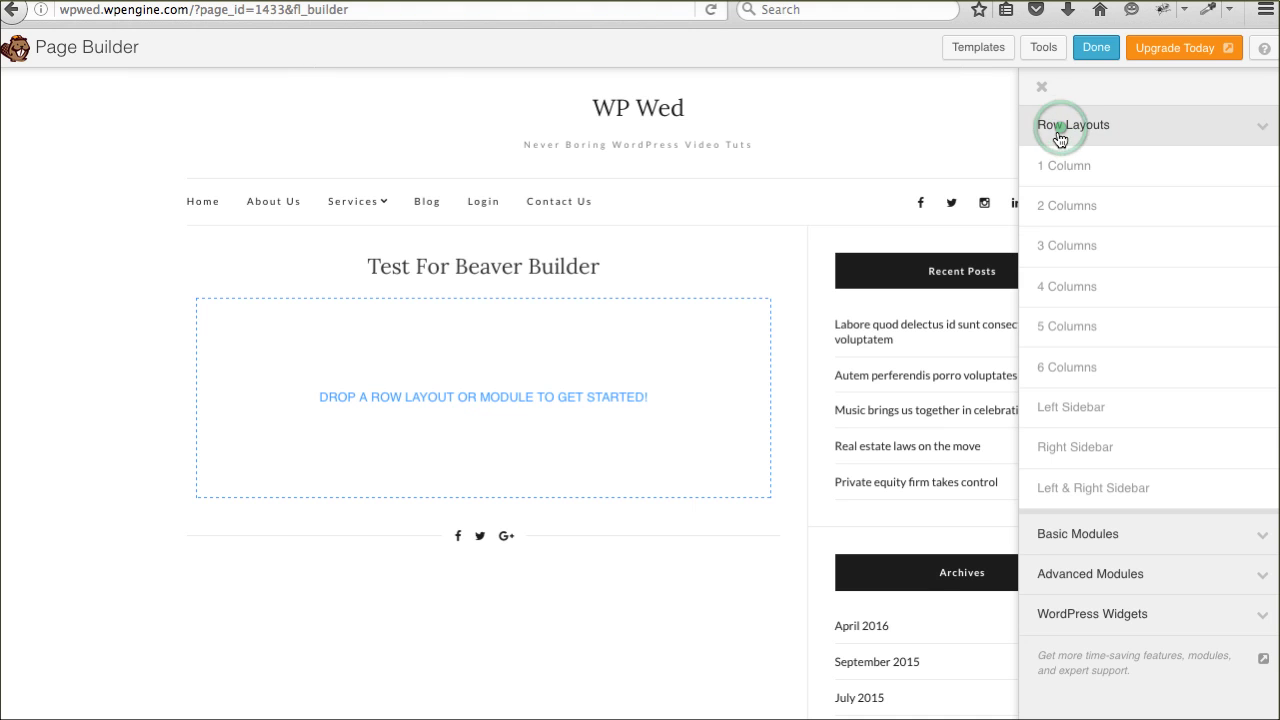
# Add a 2 Columns row and place a Text Editor module in its left column
pyautogui.moveTo(1095, 203); pyautogui.dragTo(403, 356)
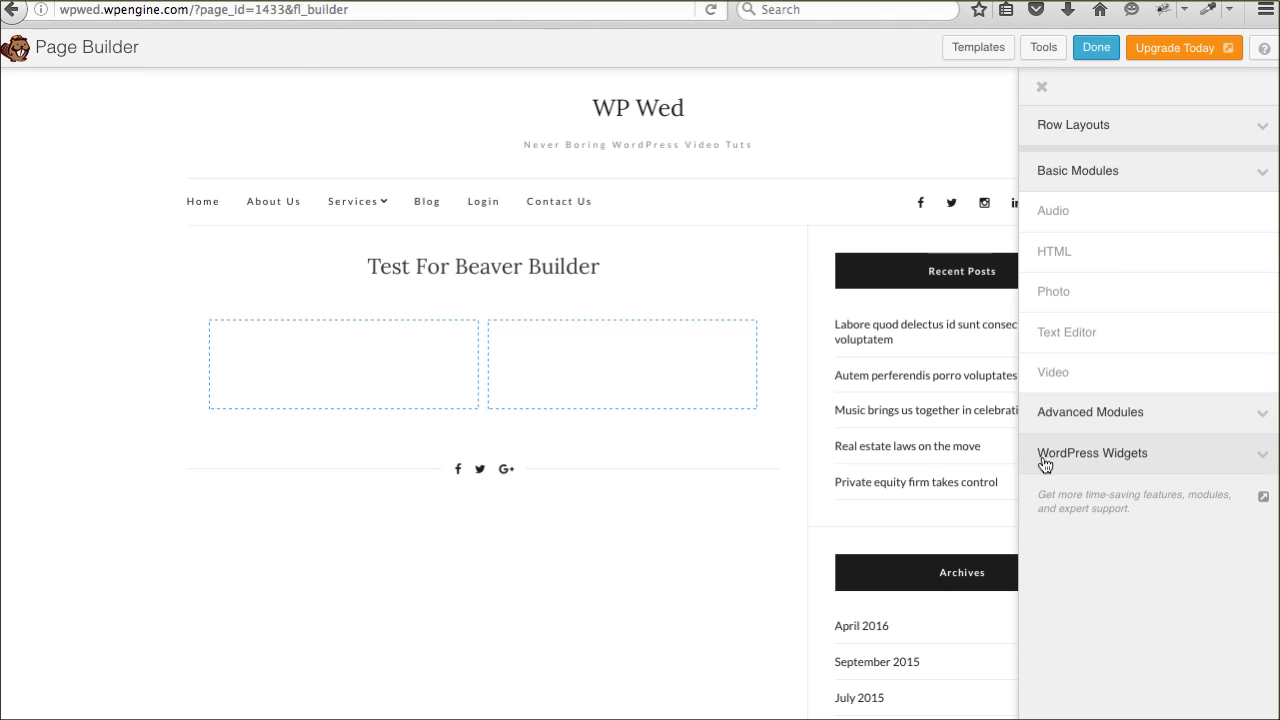
pyautogui.click(1073, 416)
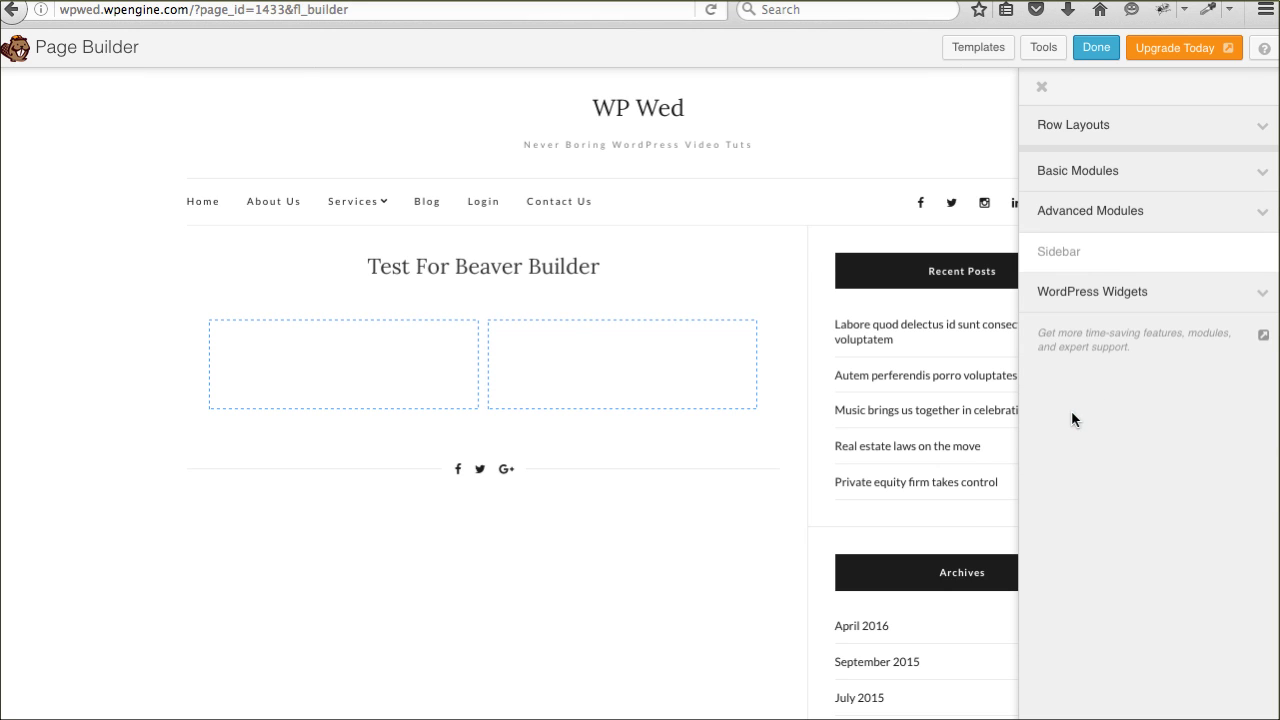
pyautogui.click(1071, 163)
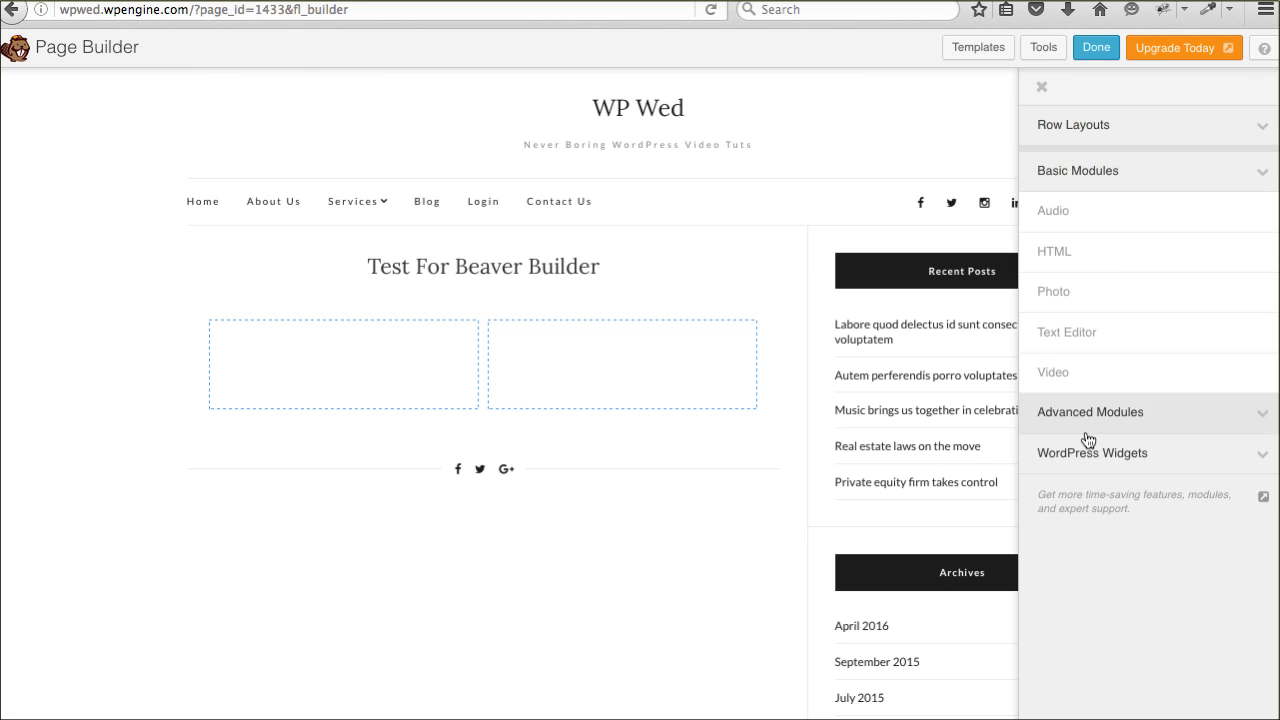
pyautogui.moveTo(1111, 331); pyautogui.dragTo(331, 374)
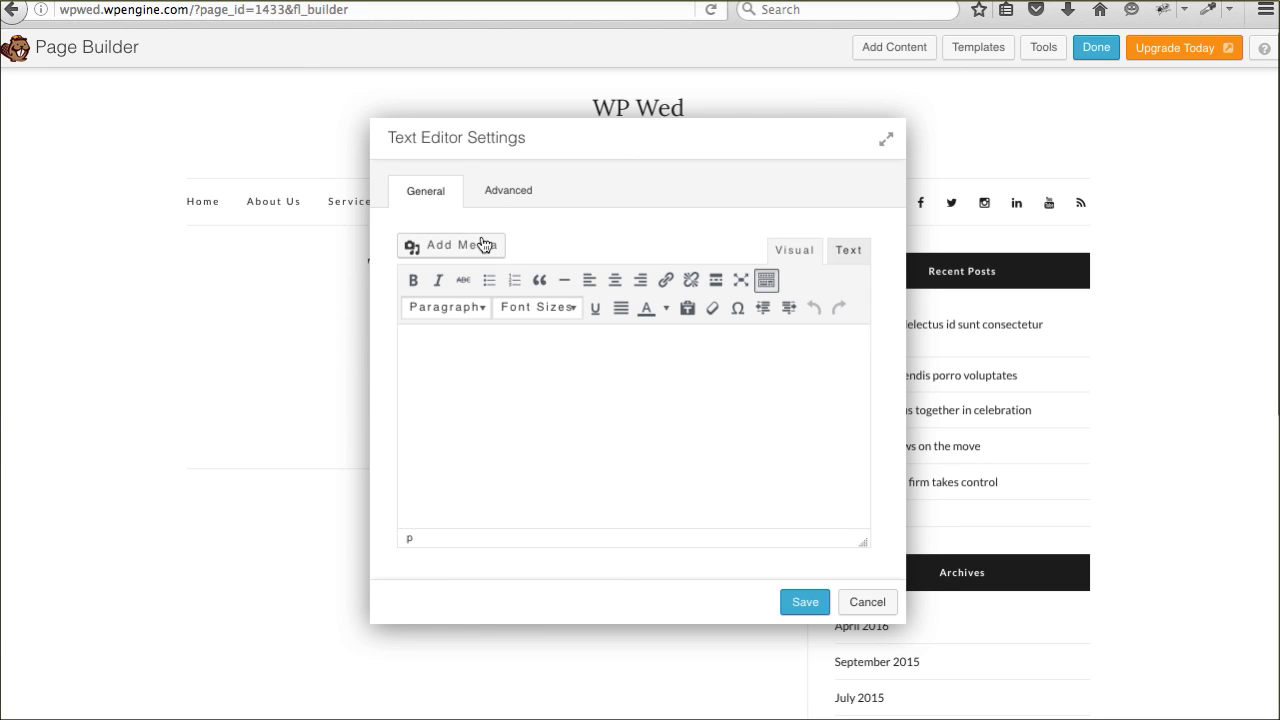
# Insert the guitarist photo from the media library into the text module and save it
pyautogui.click(483, 250)
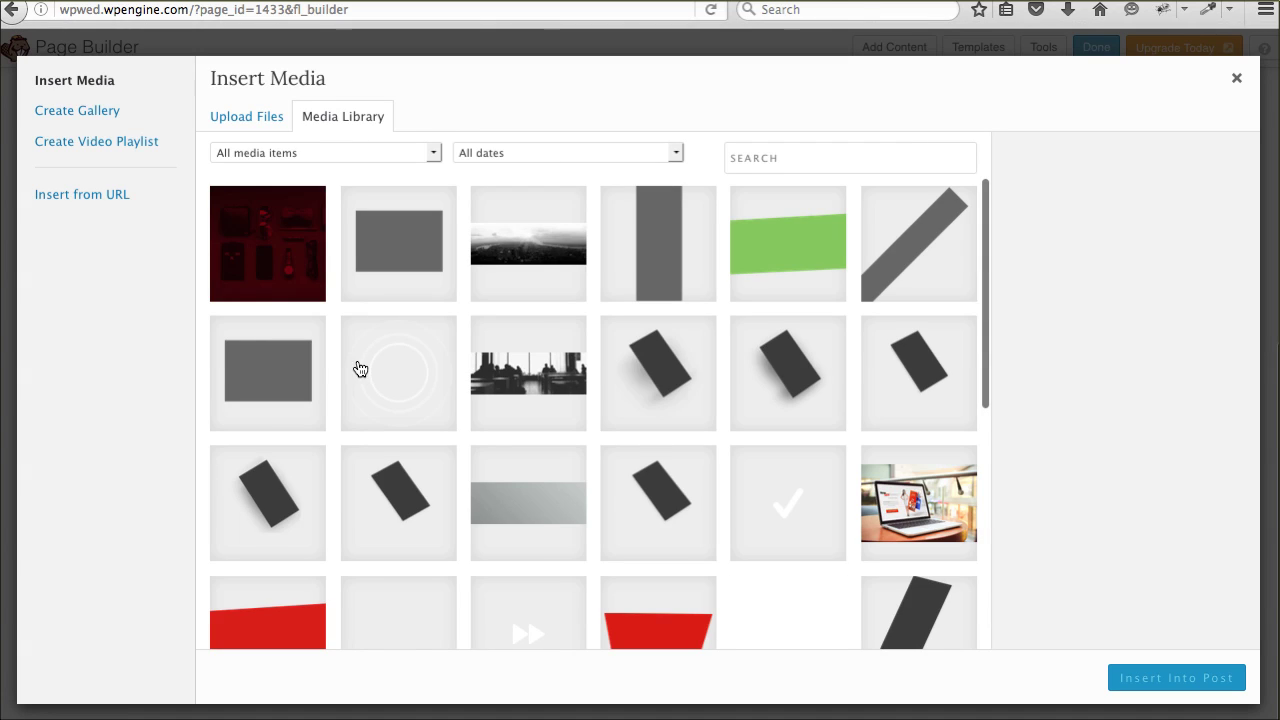
pyautogui.scroll(-5, 370, 366)
pyautogui.scroll(-4, 375, 366)
pyautogui.scroll(-3, 377, 364)
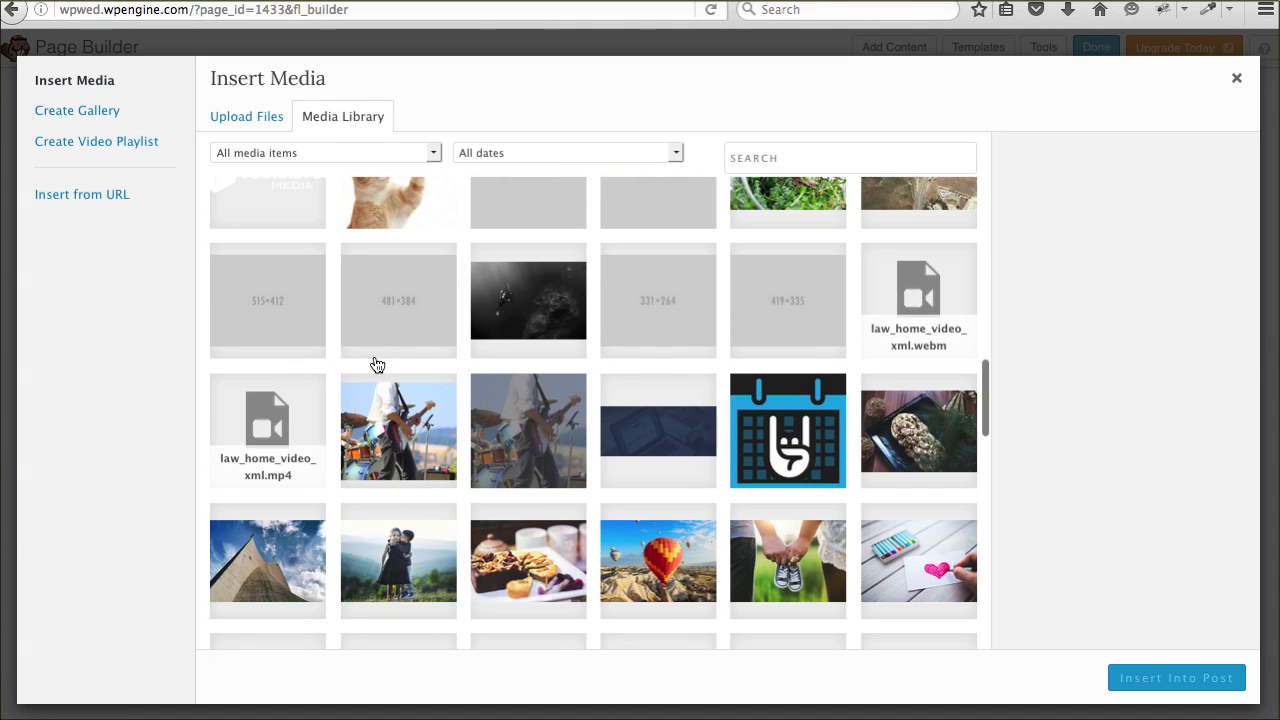
pyautogui.click(404, 446)
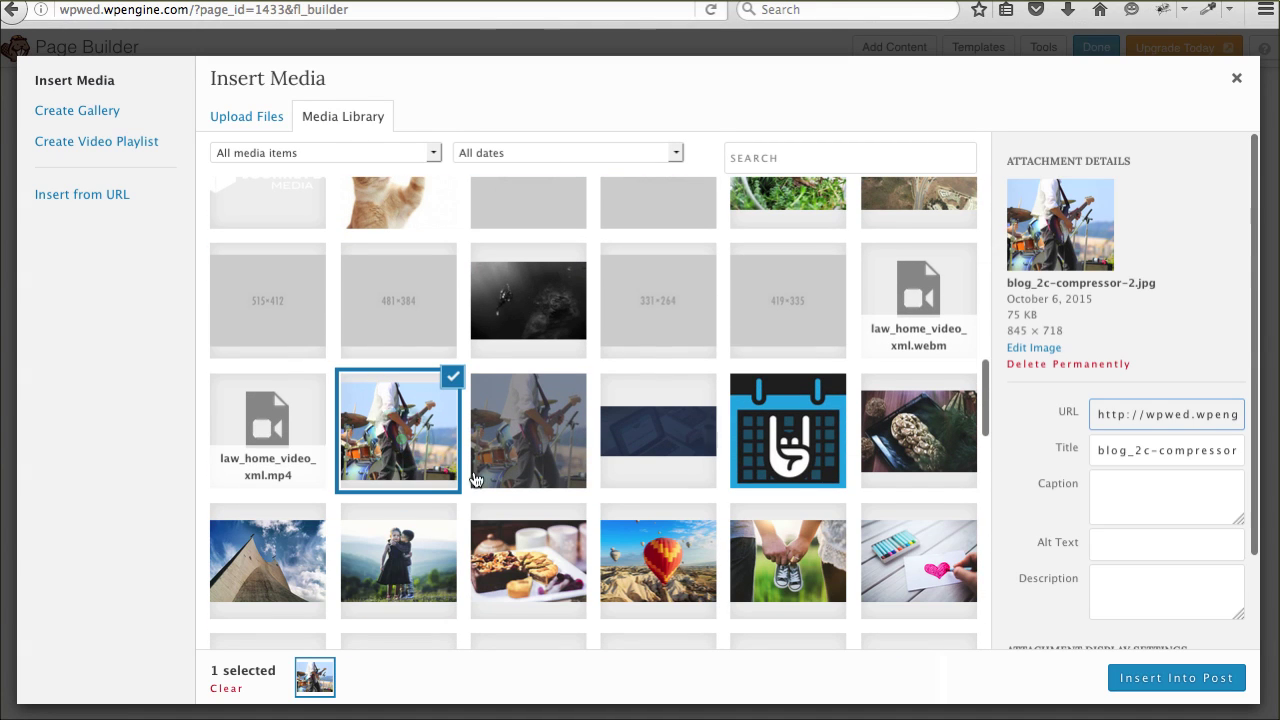
pyautogui.click(1179, 680)
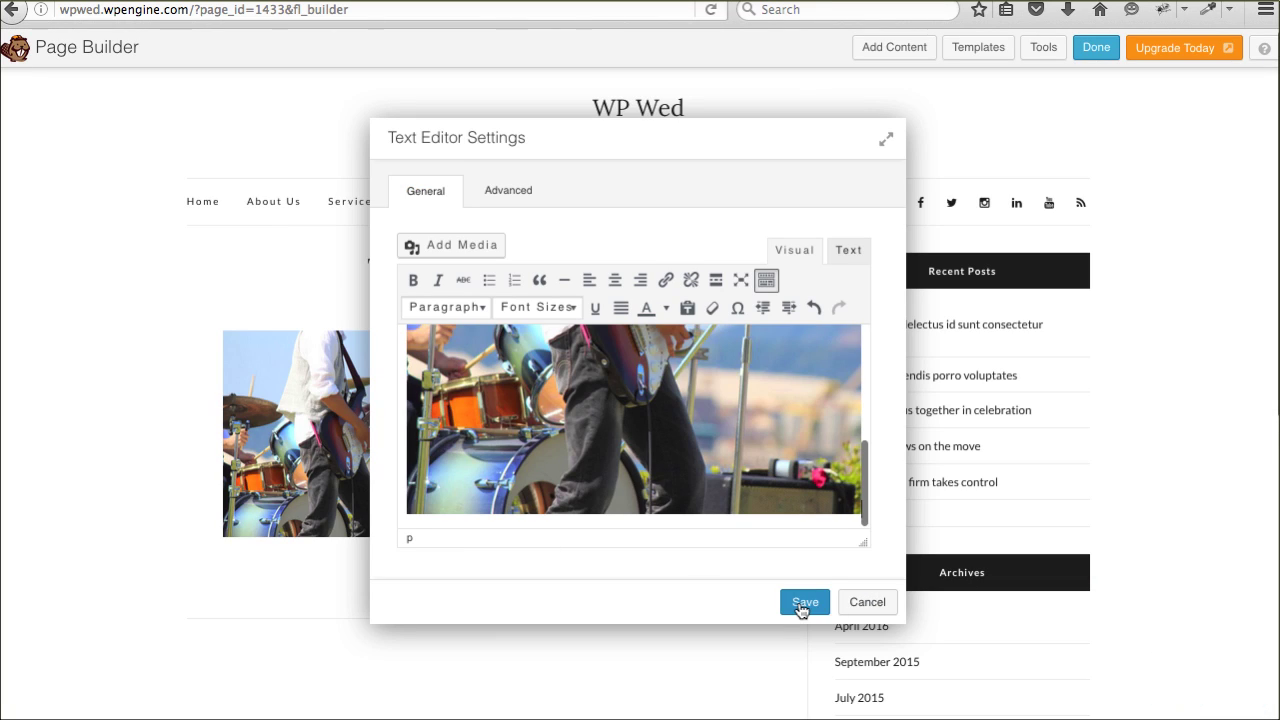
pyautogui.click(803, 604)
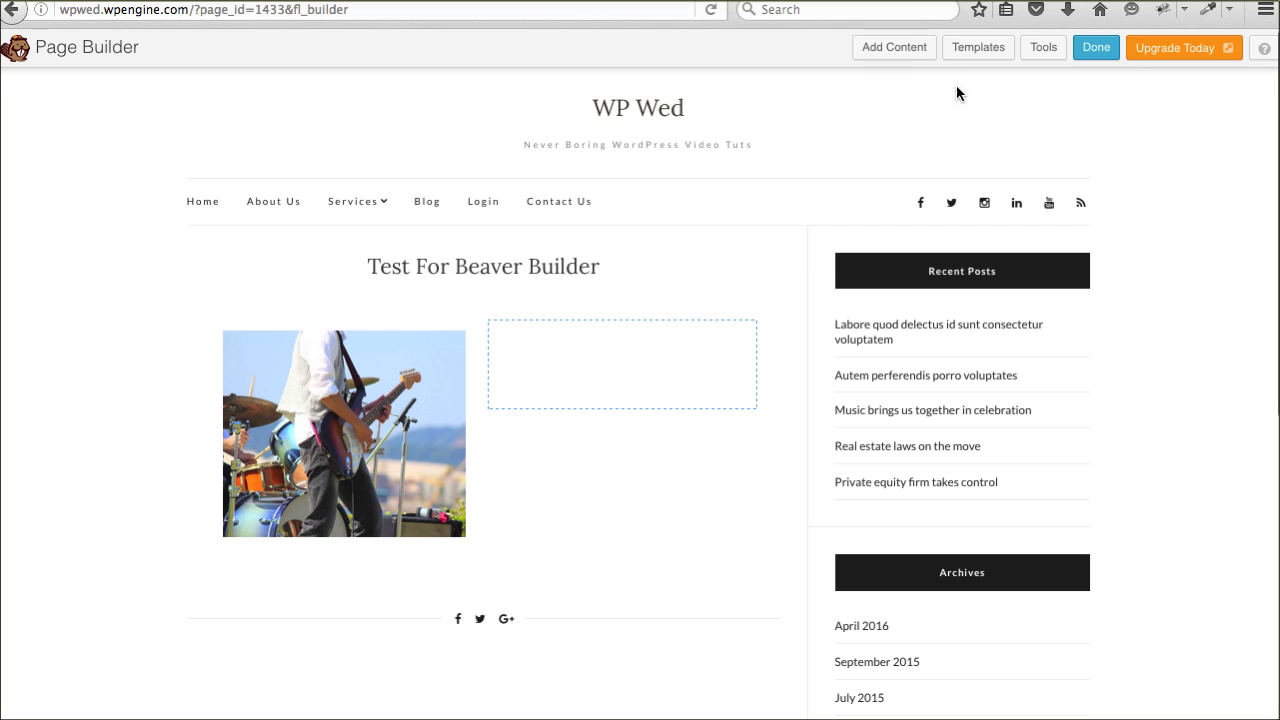
# Drop a Text Editor module into the empty right column and save it
pyautogui.click(896, 52)
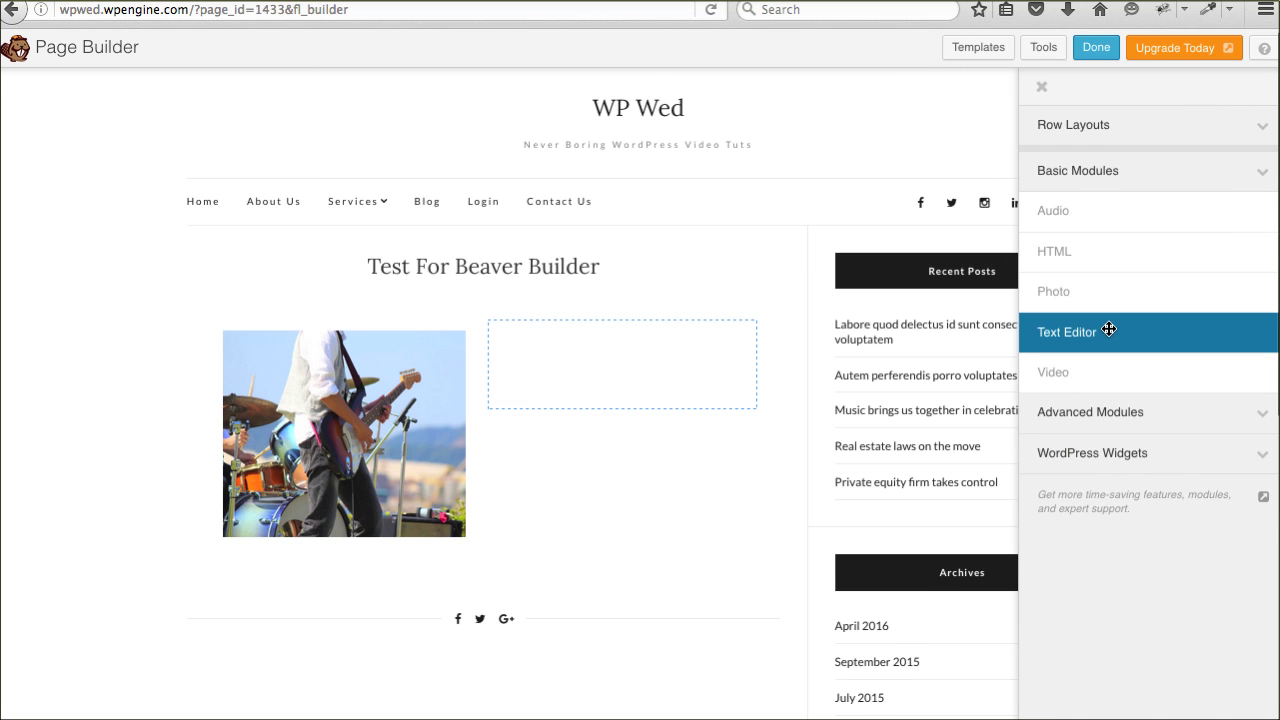
pyautogui.moveTo(1108, 328); pyautogui.dragTo(608, 341)
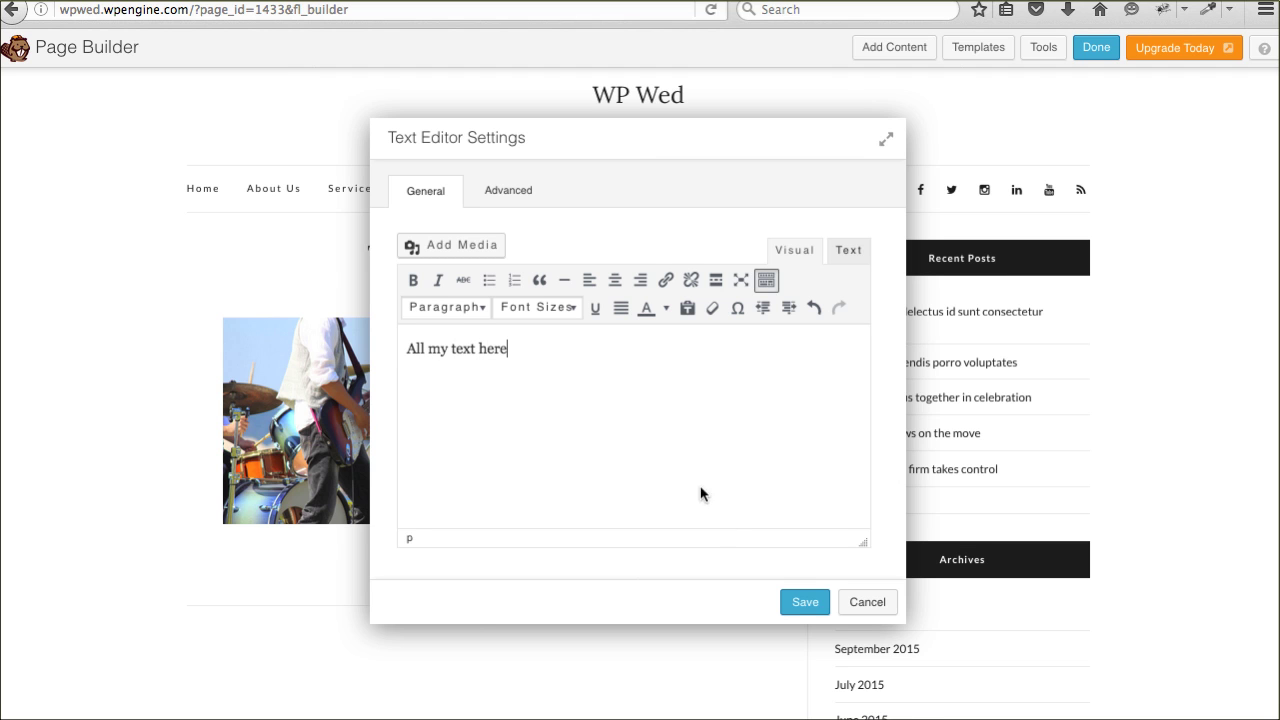
pyautogui.click(806, 603)
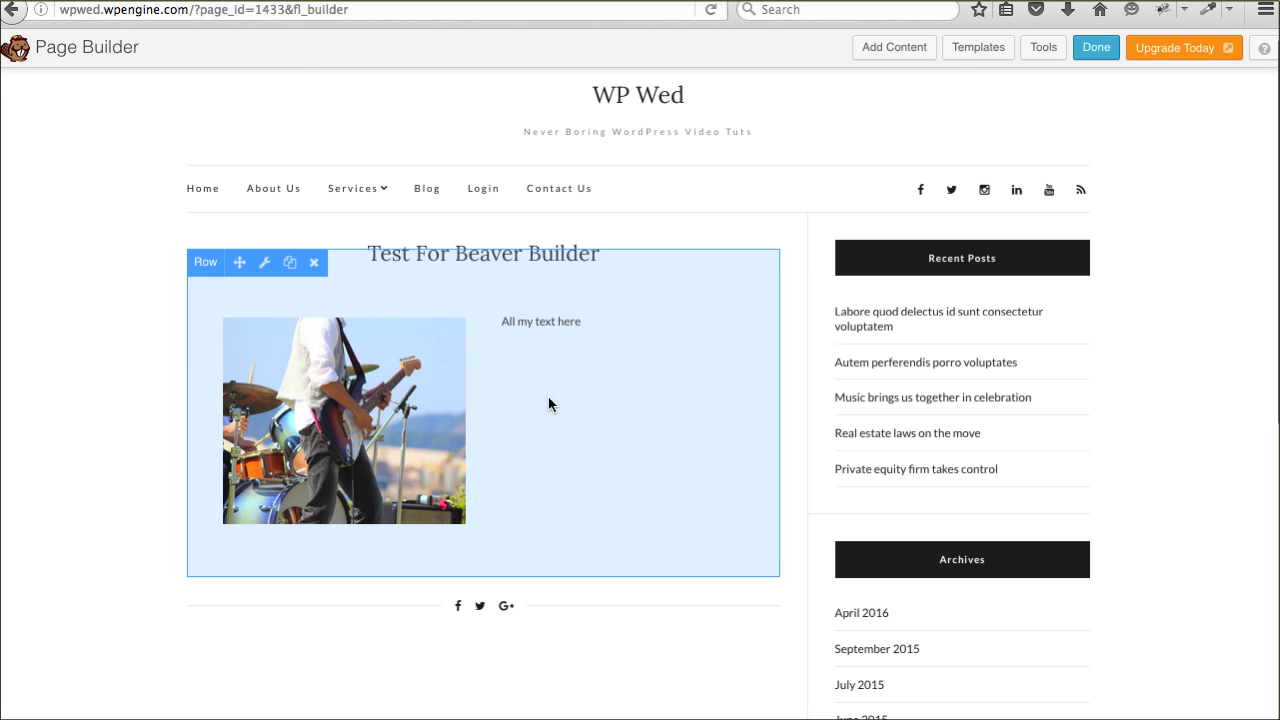
# Reopen the 'All my text here' text block, toggle Text/Visual views, save, and click Done
pyautogui.click(526, 312)
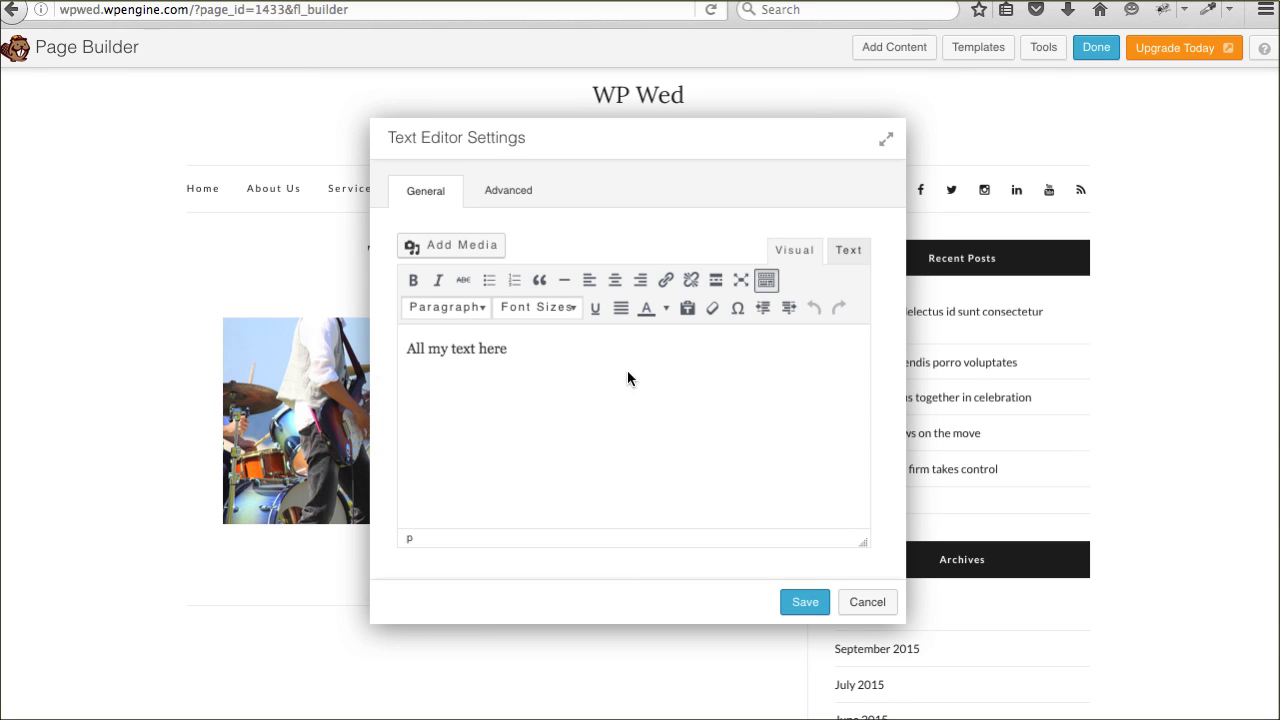
pyautogui.click(843, 251)
pyautogui.click(805, 254)
pyautogui.click(806, 603)
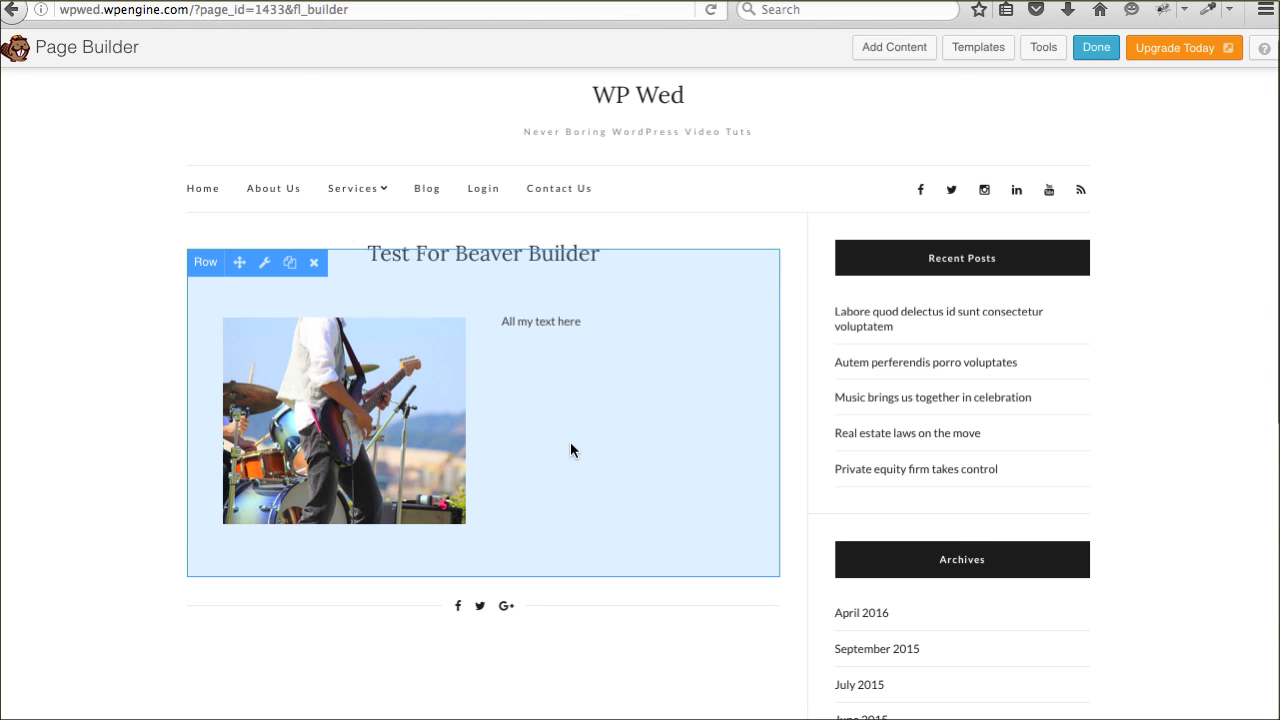
pyautogui.moveTo(475, 457)
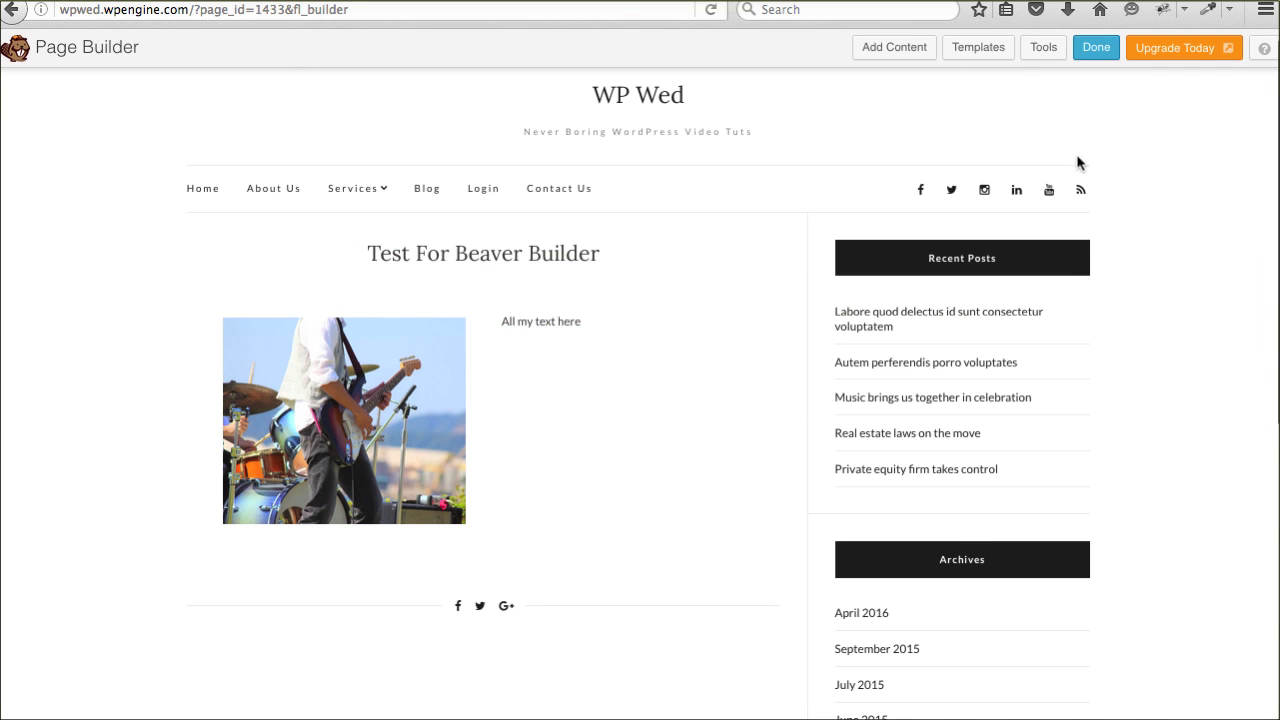
pyautogui.click(1096, 50)
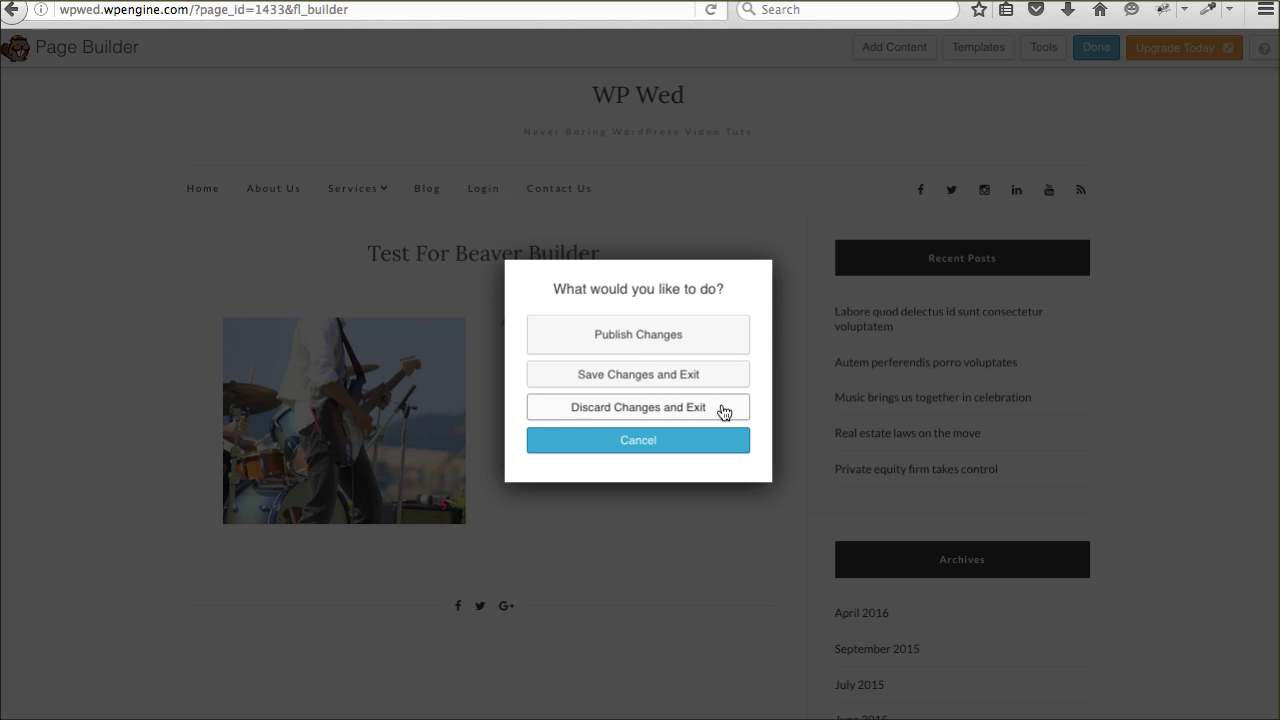
# Publish the page changes and reopen Test For Beaver Builder in the page builder
pyautogui.click(655, 347)
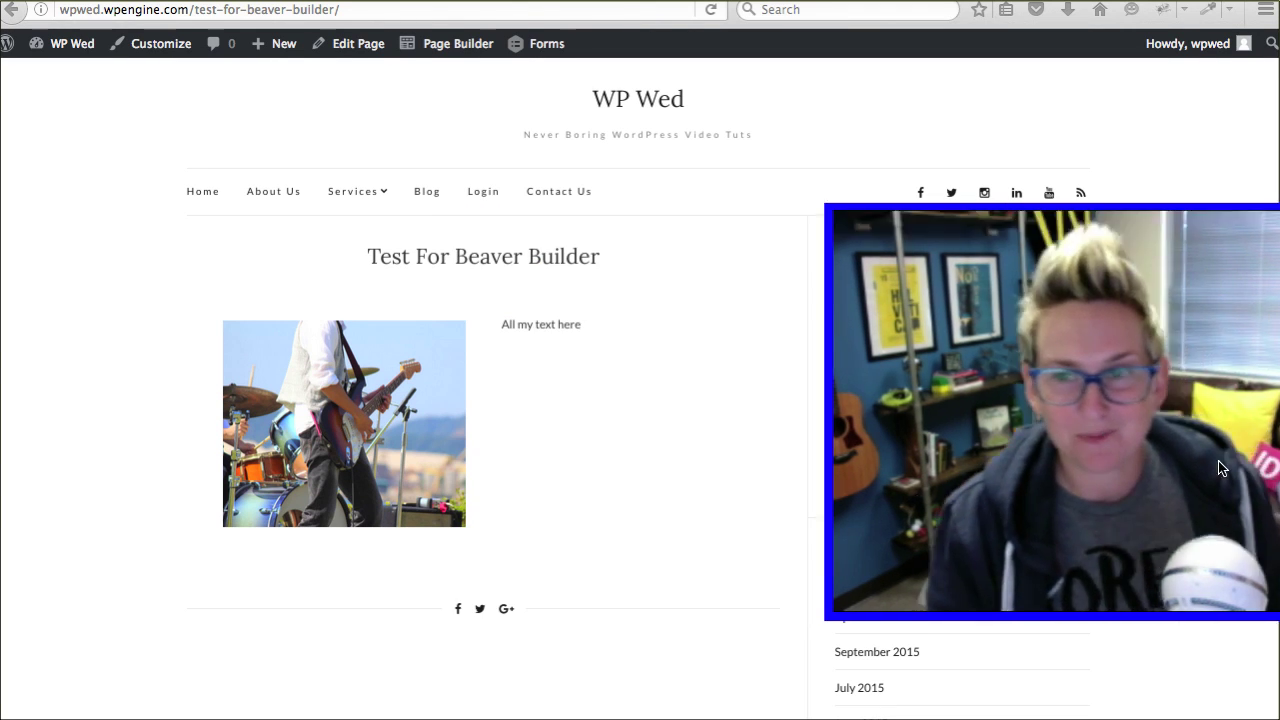
pyautogui.click(575, 403)
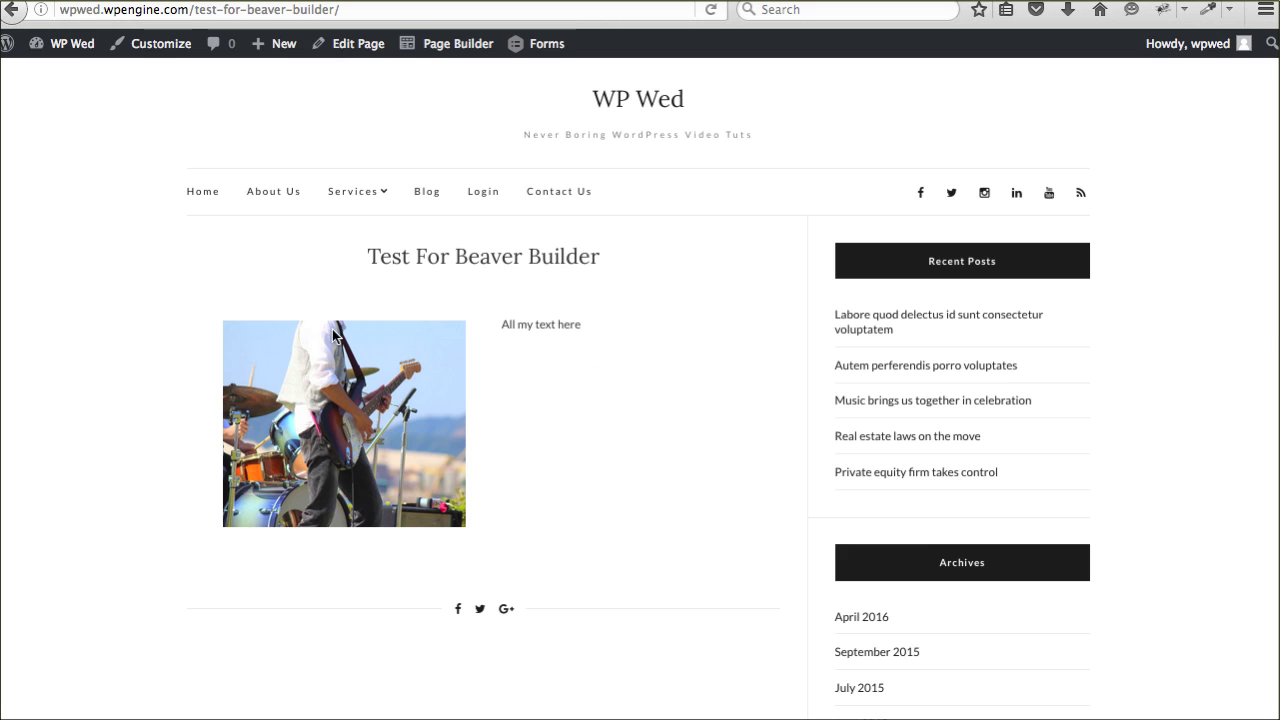
pyautogui.click(437, 43)
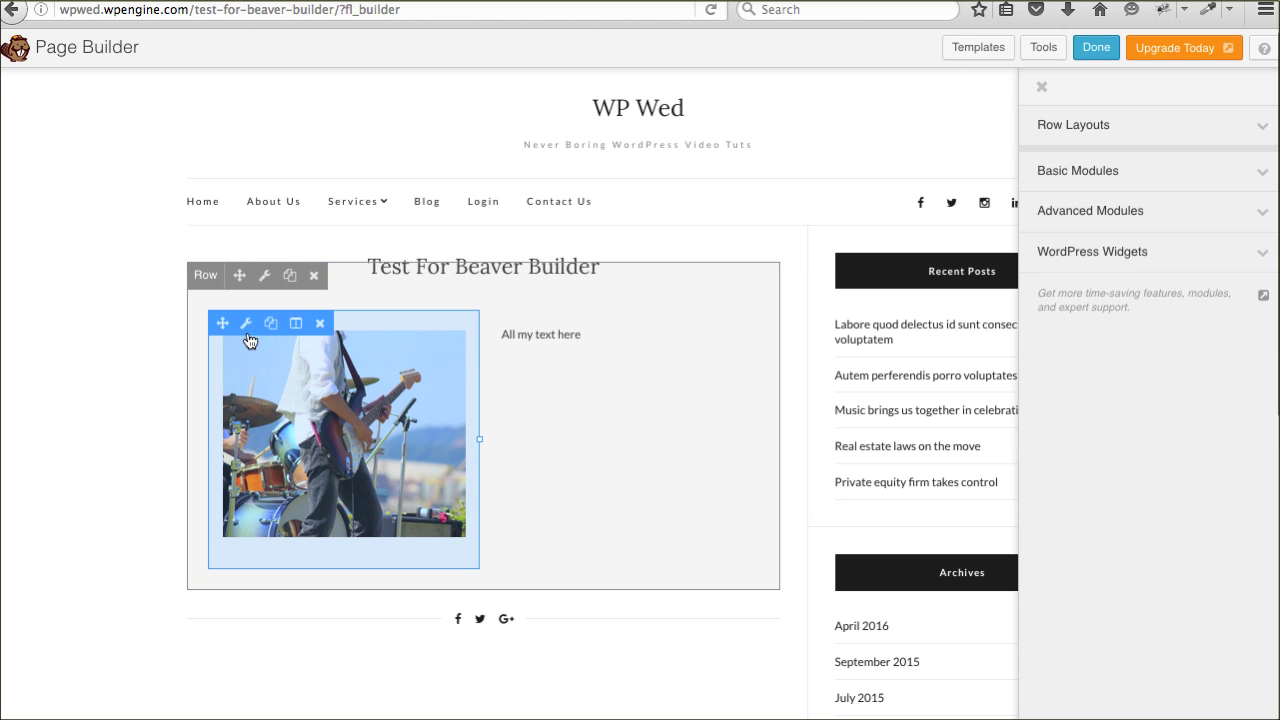
# Move the band photo to a row above and the text to a row below, then delete the empty row
pyautogui.moveTo(219, 326); pyautogui.dragTo(318, 271)
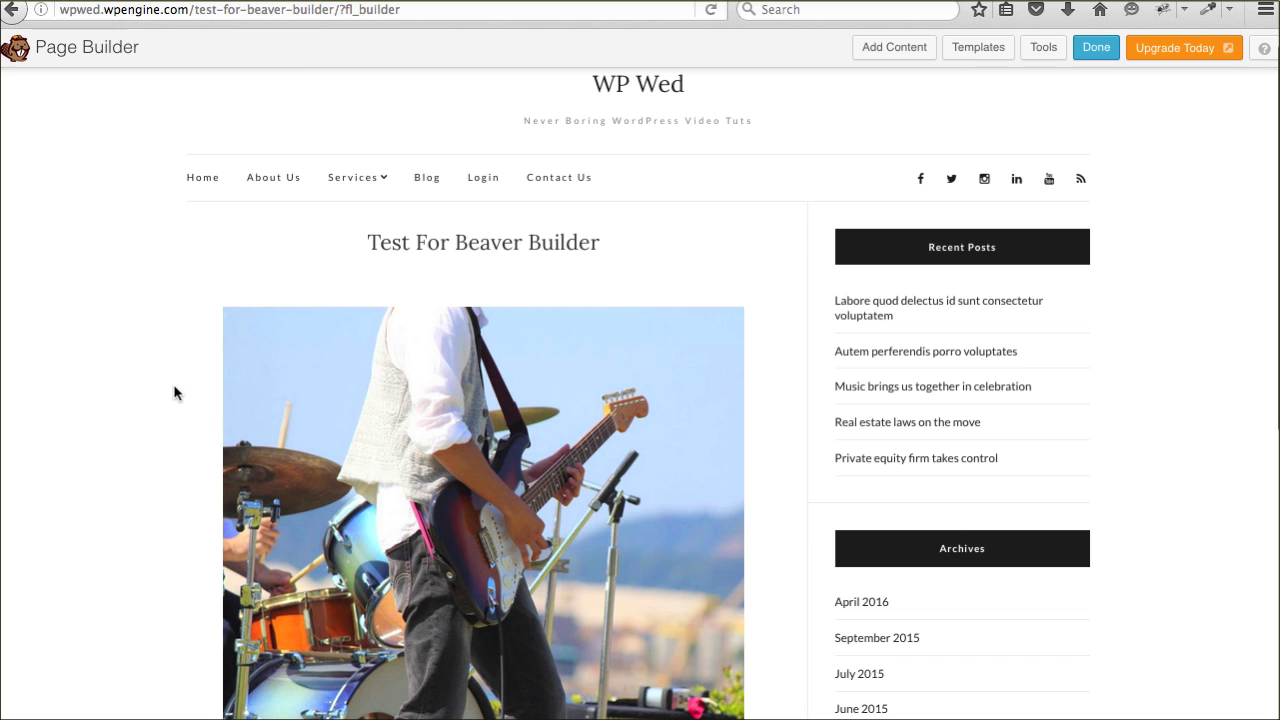
pyautogui.scroll(-3, 75, 380)
pyautogui.scroll(-5, 75, 380)
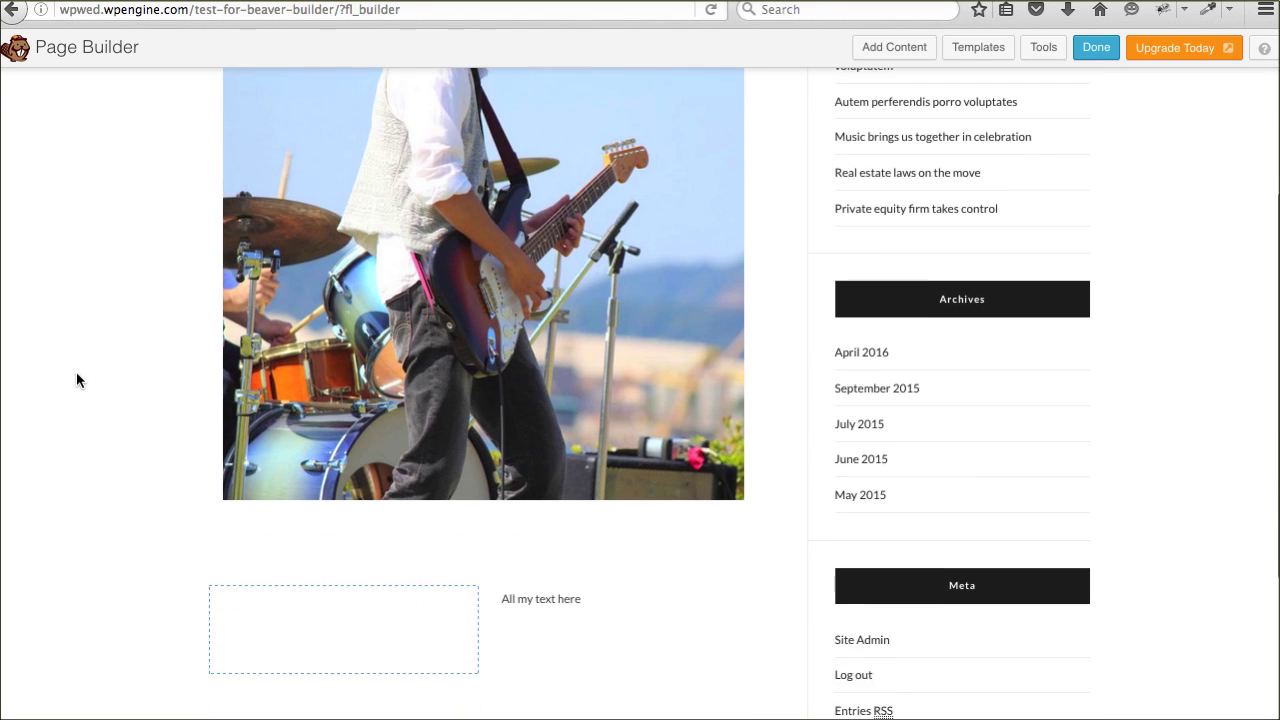
pyautogui.scroll(-1, 288, 421)
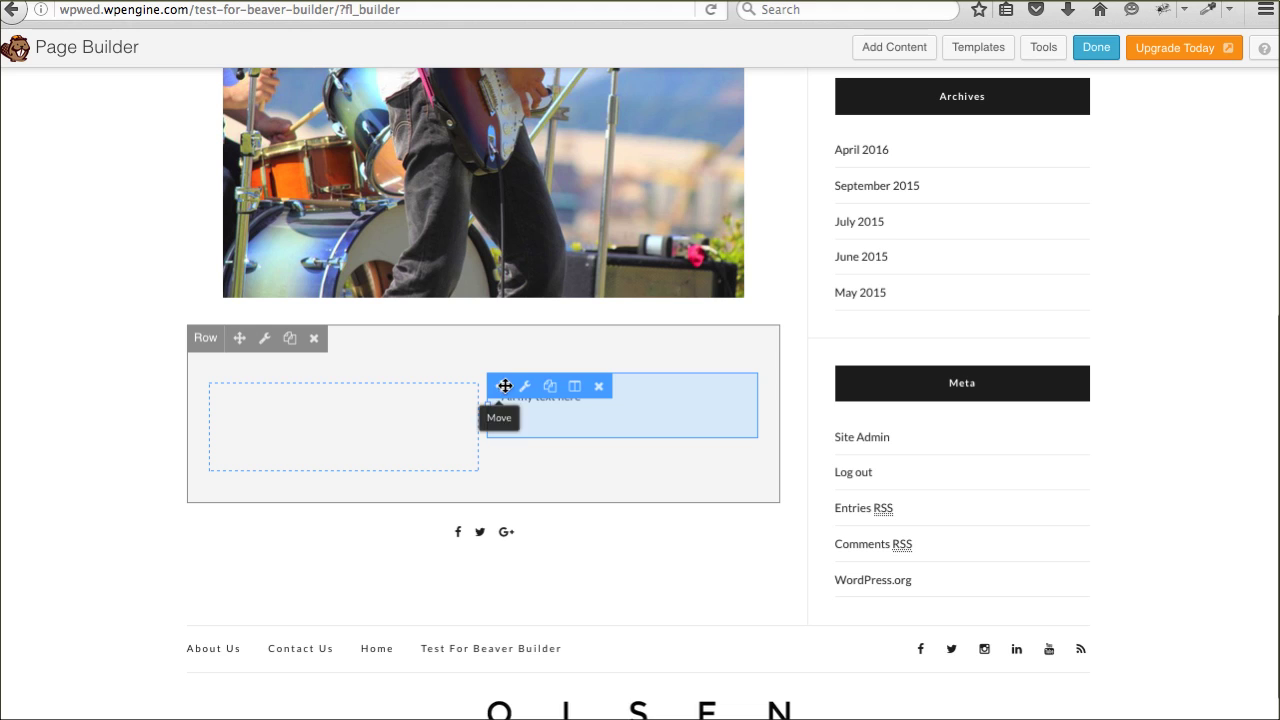
pyautogui.moveTo(505, 386); pyautogui.dragTo(333, 354)
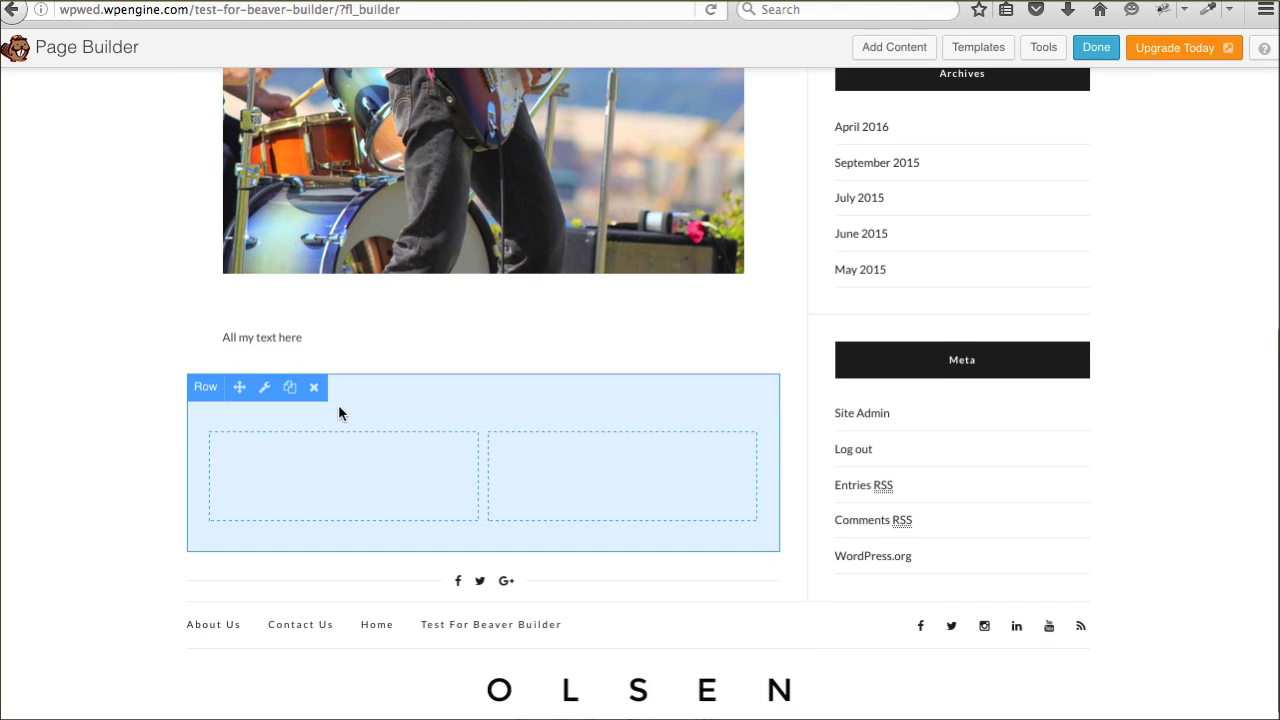
pyautogui.click(314, 389)
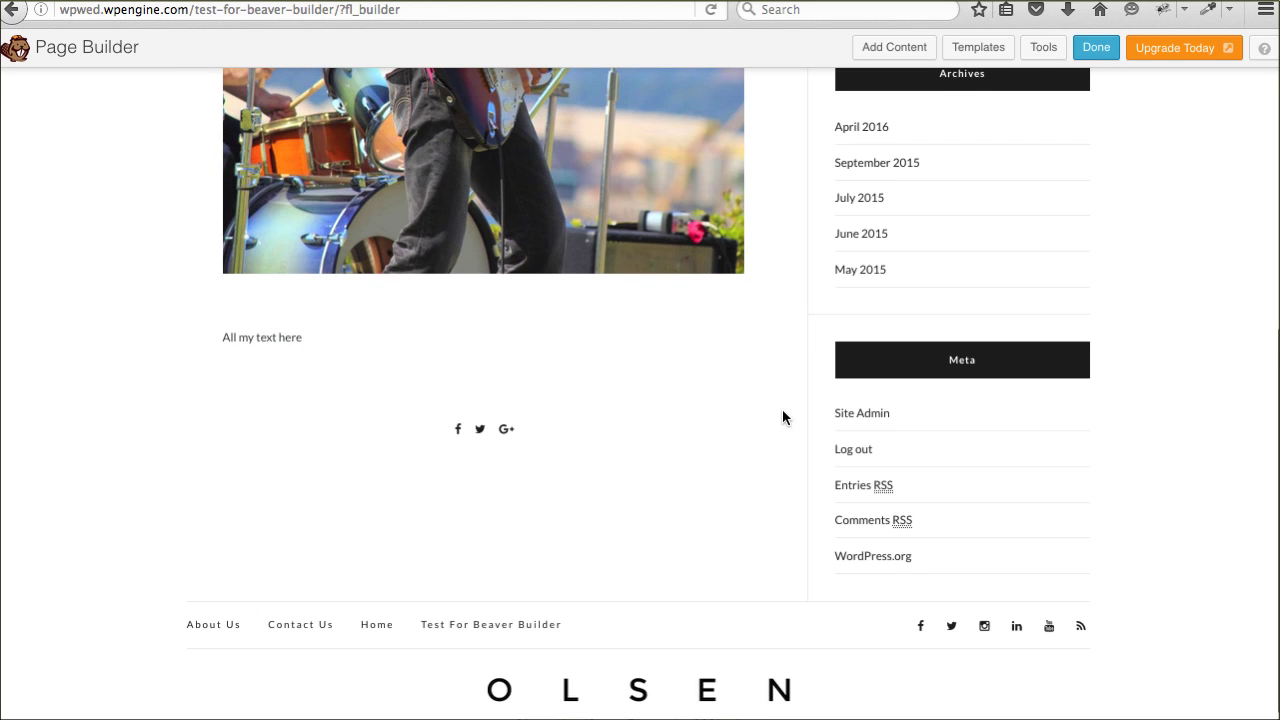
pyautogui.scroll(5, 686, 437)
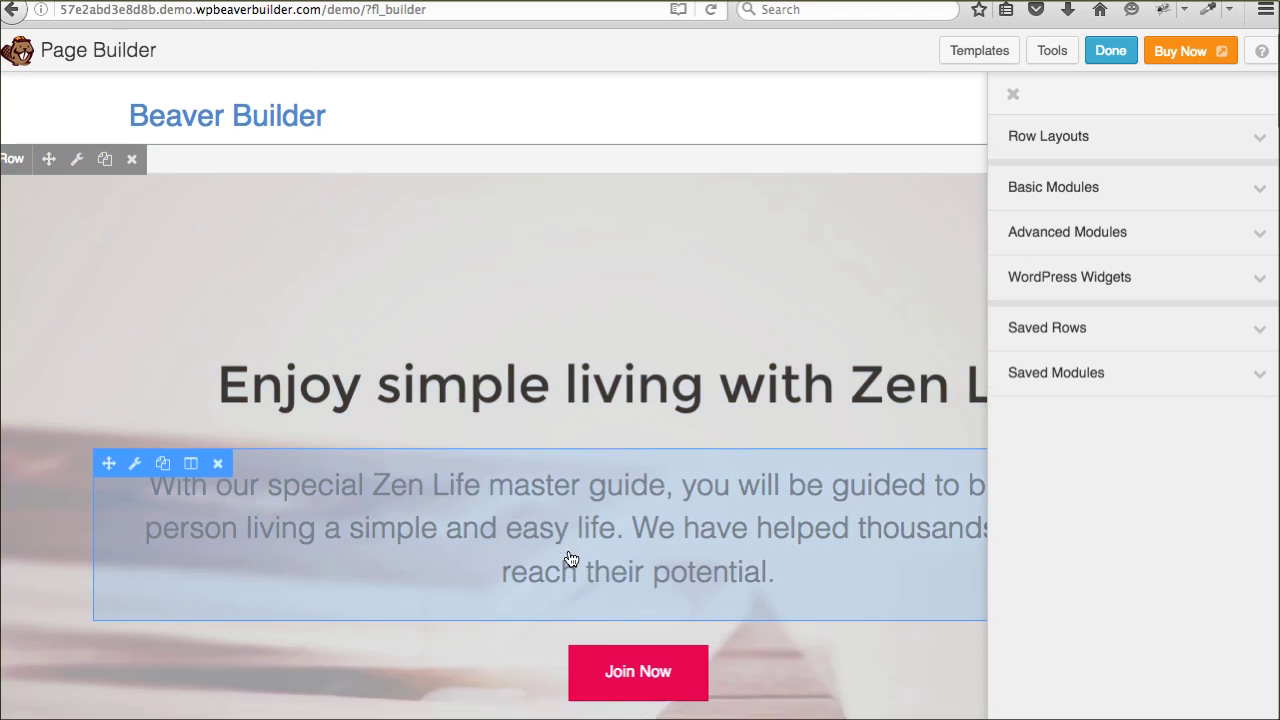
pyautogui.scroll(-5, 557, 551)
pyautogui.scroll(-3, 420, 470)
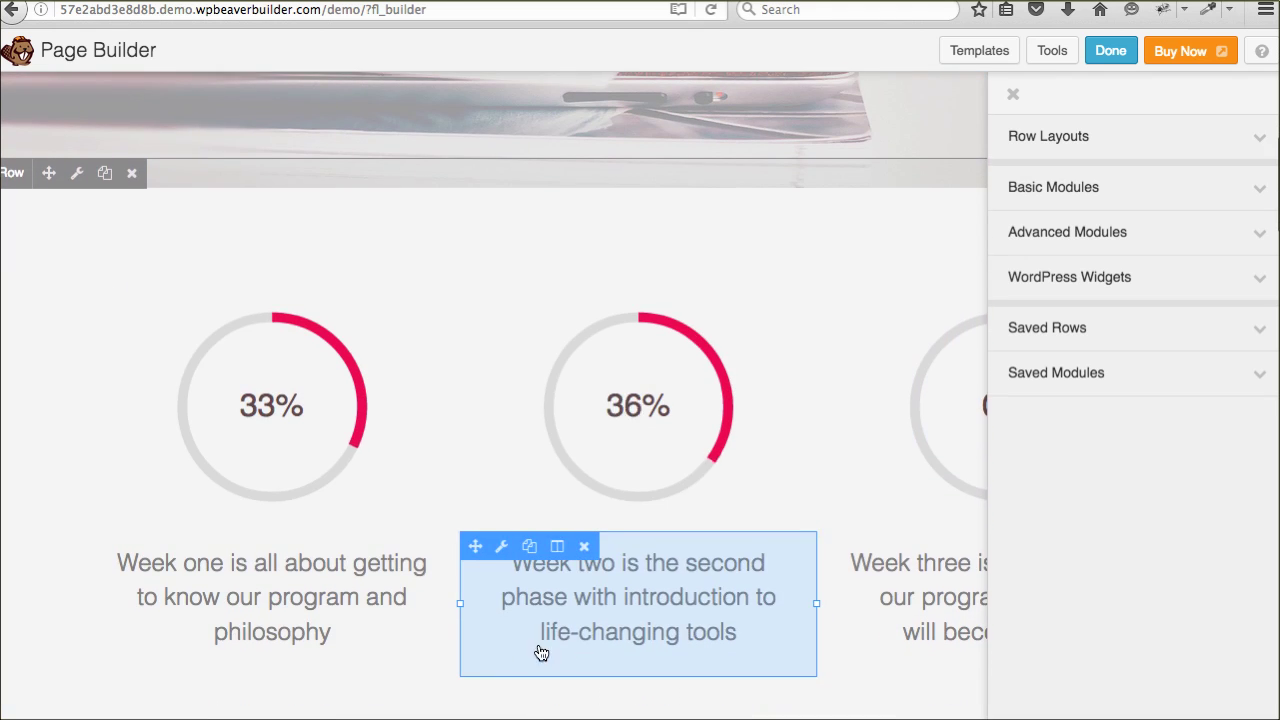
pyautogui.scroll(-3, 520, 545)
pyautogui.scroll(-4, 655, 484)
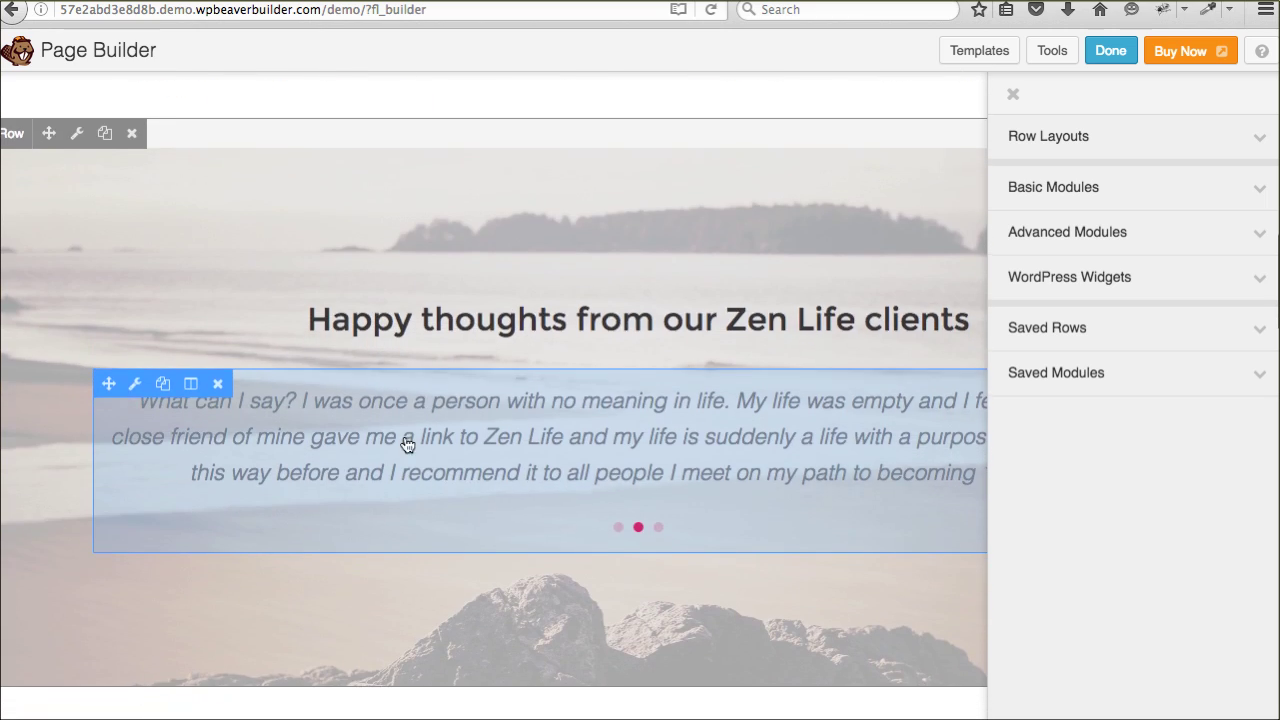
pyautogui.scroll(-4, 540, 436)
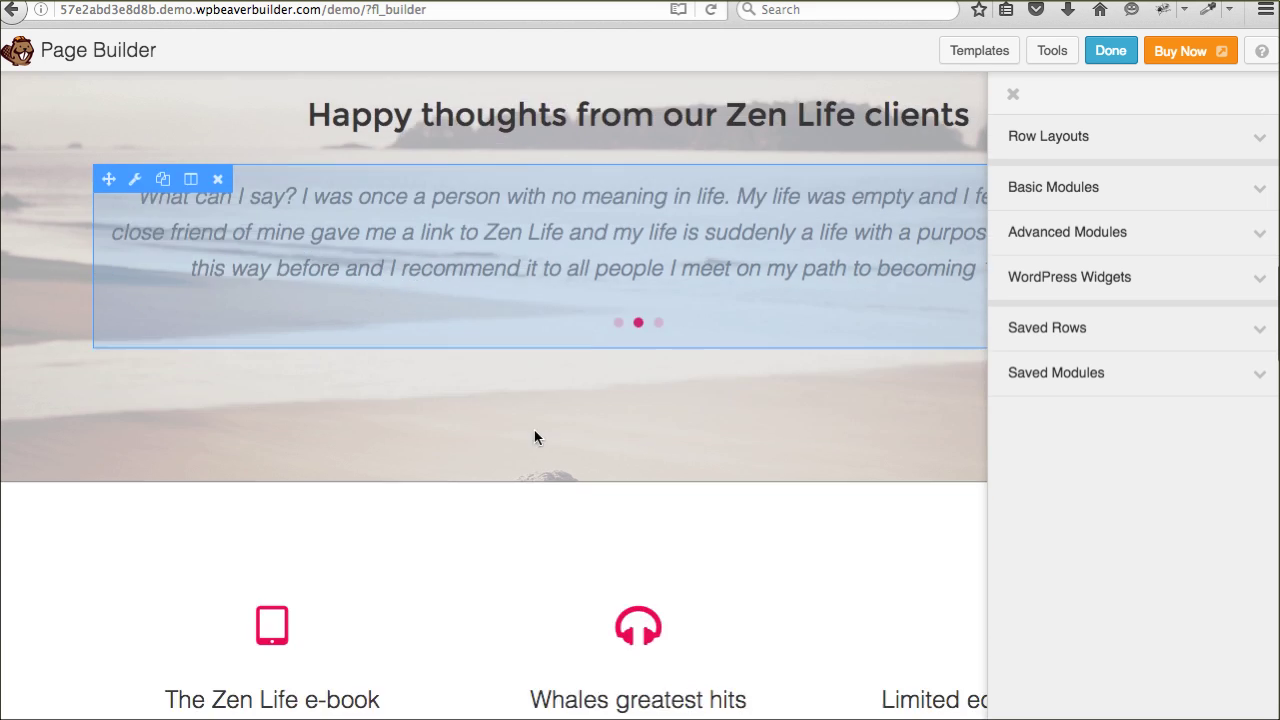
pyautogui.scroll(-4, 352, 556)
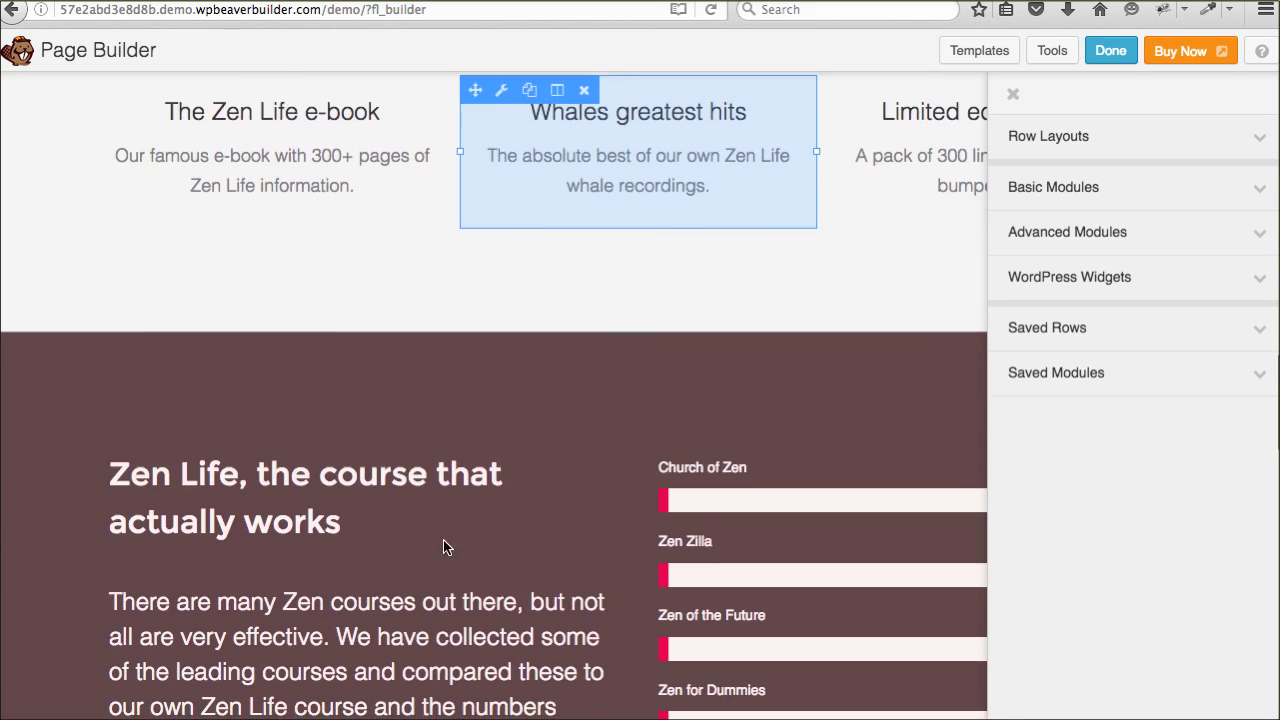
pyautogui.scroll(3, 409, 543)
pyautogui.scroll(4, 410, 533)
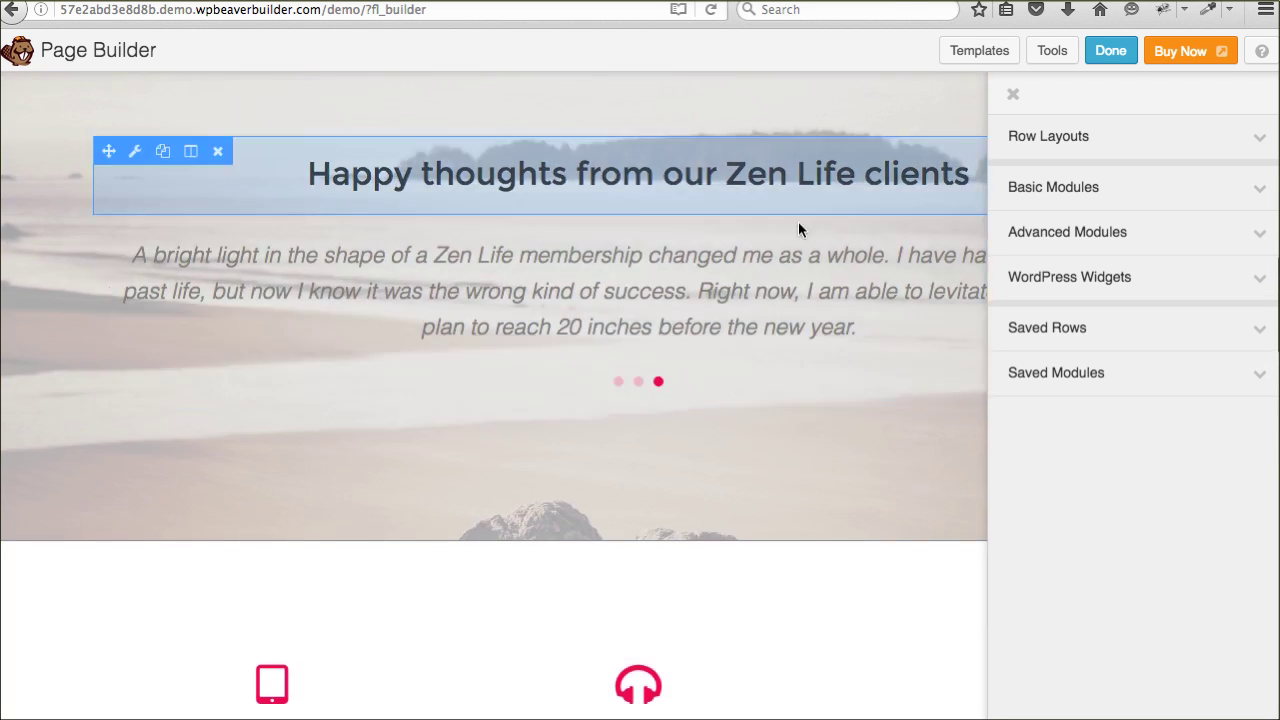
# Browse the Row Layouts and Basic Modules lists, then expand Advanced Modules
pyautogui.click(1037, 136)
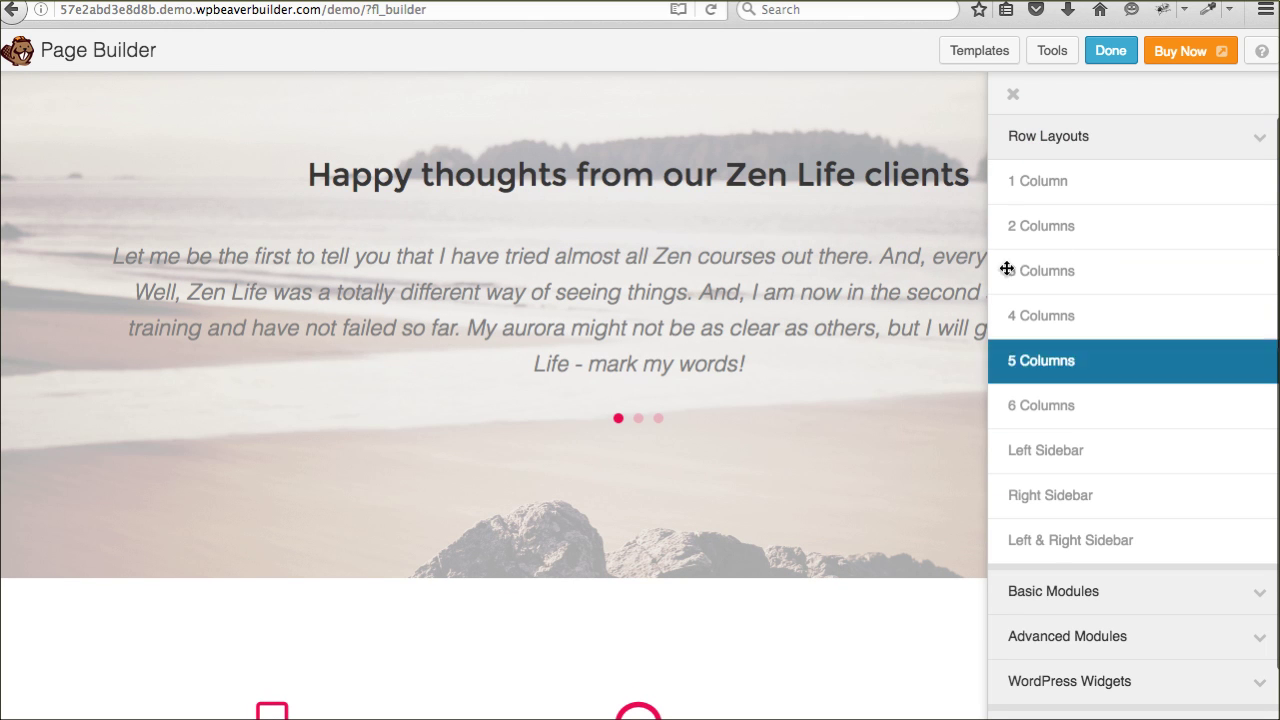
pyautogui.click(1006, 140)
pyautogui.click(1027, 193)
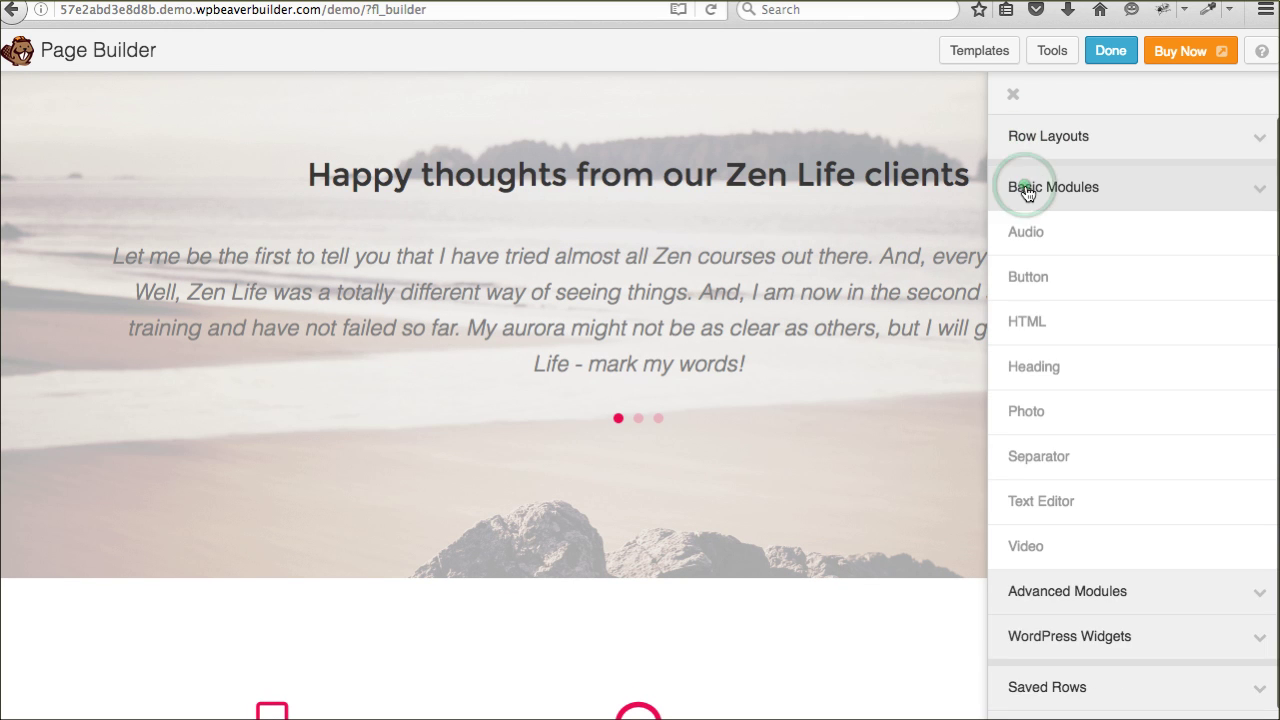
pyautogui.click(1040, 192)
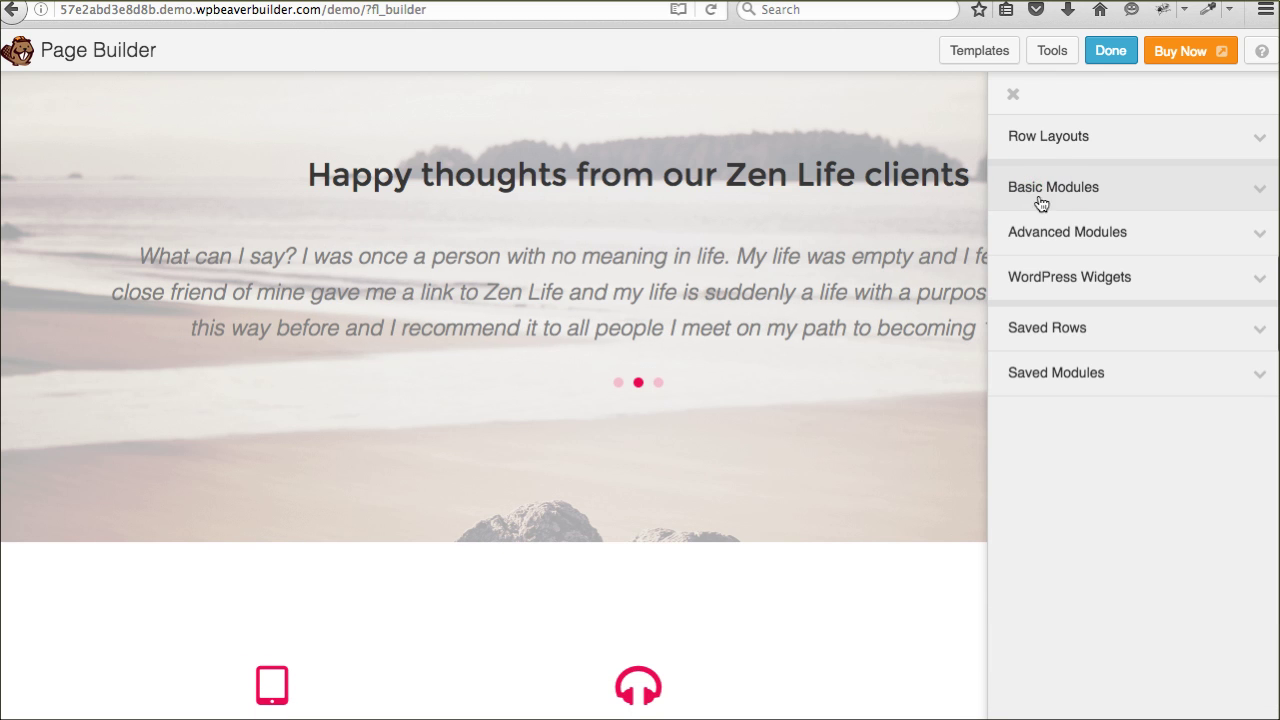
pyautogui.click(1046, 236)
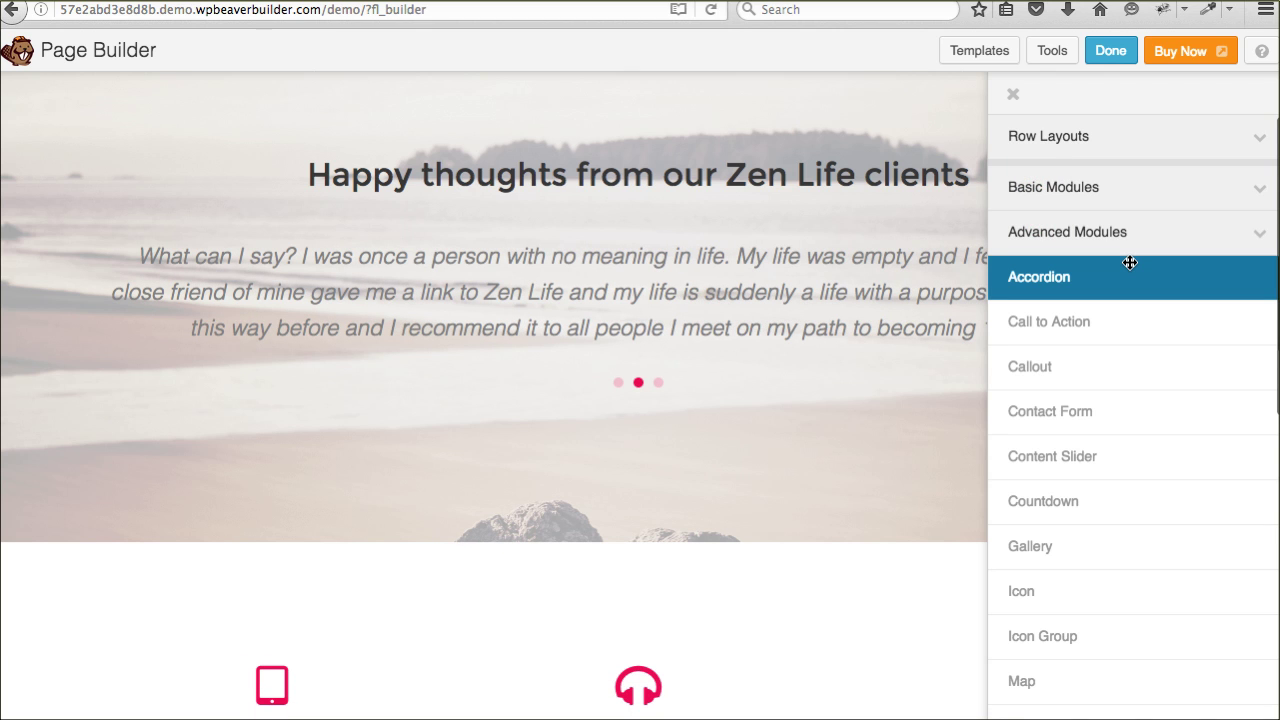
# Drag Social Buttons into a new row above the three percentage circles
pyautogui.scroll(-3, 1128, 285)
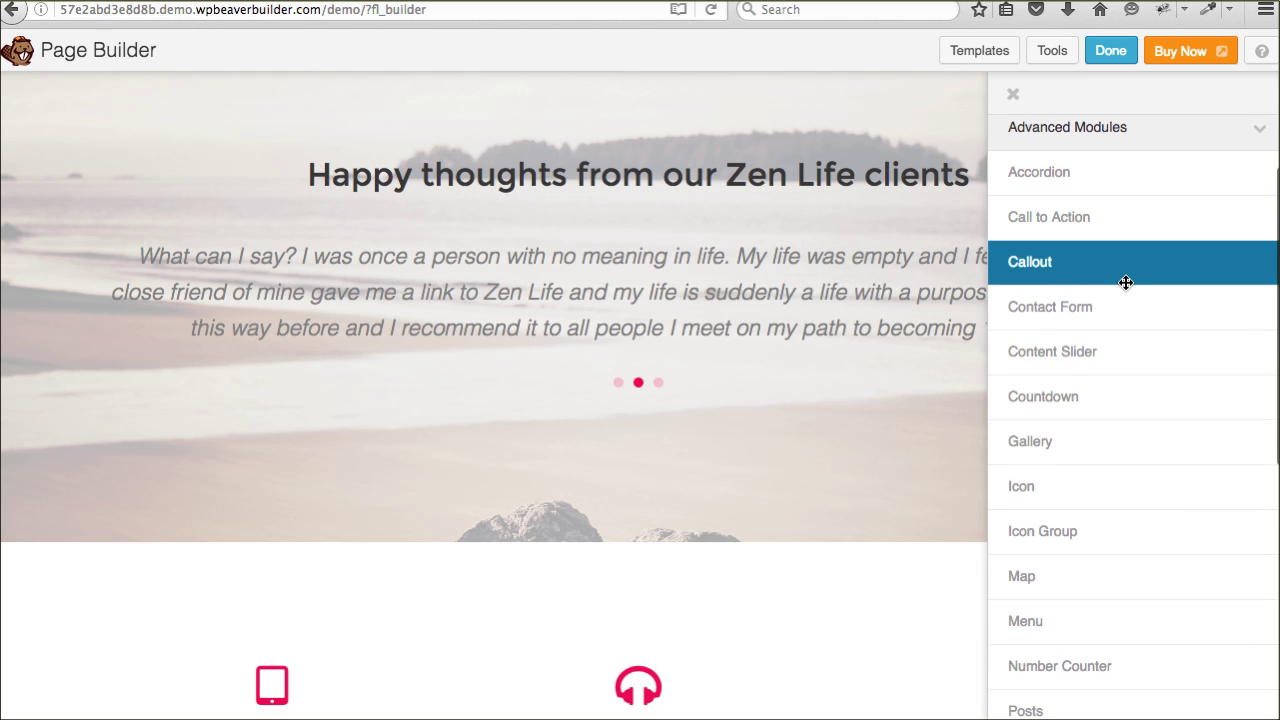
pyautogui.scroll(-3, 1125, 282)
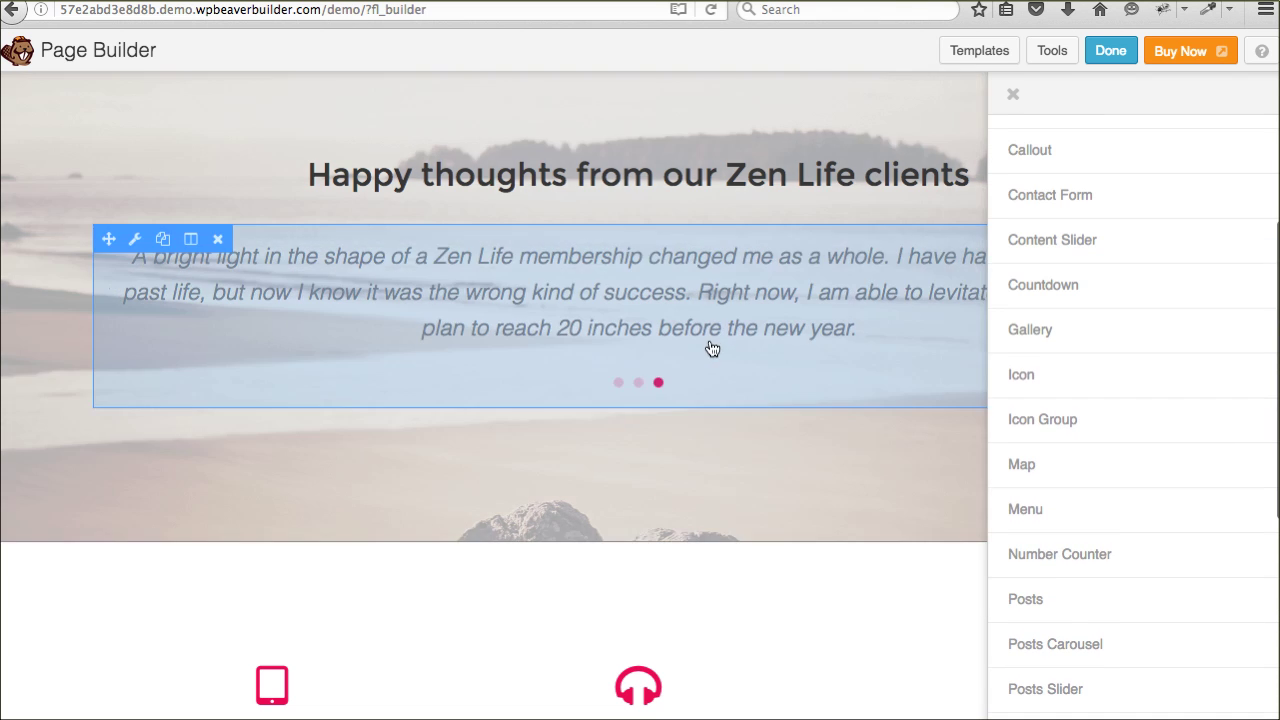
pyautogui.scroll(-10, 712, 347)
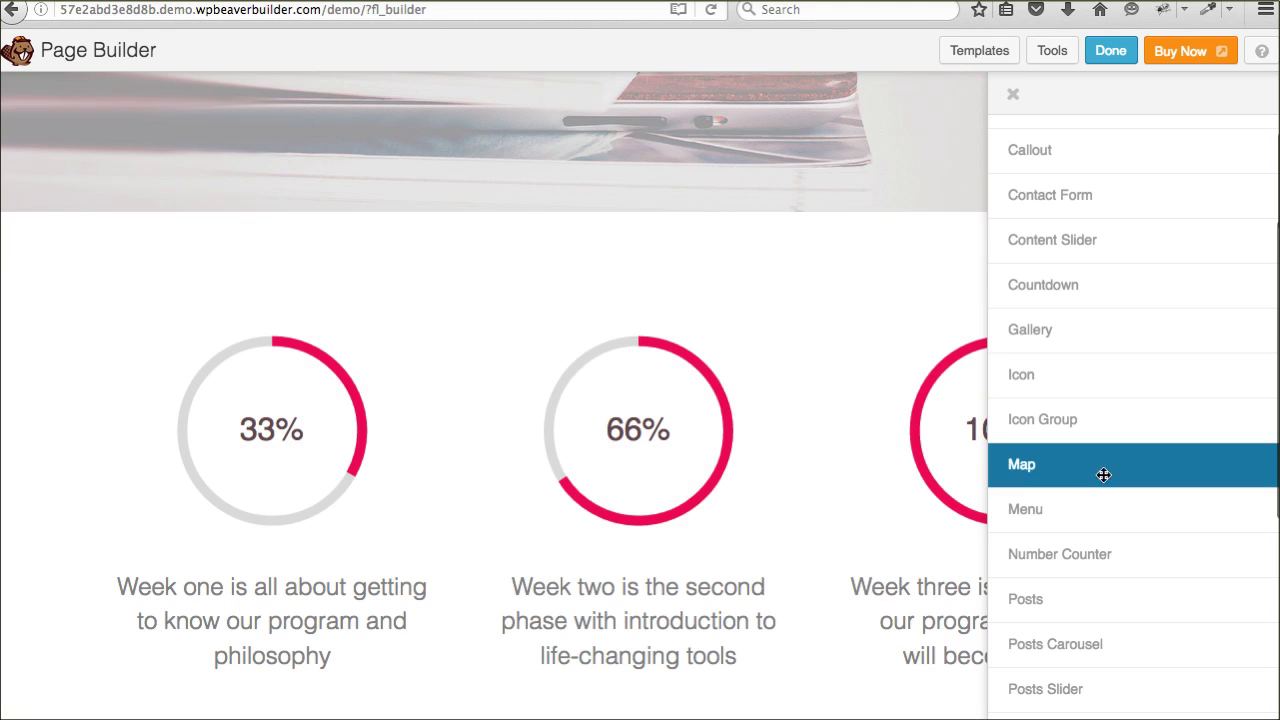
pyautogui.scroll(-1, 1152, 540)
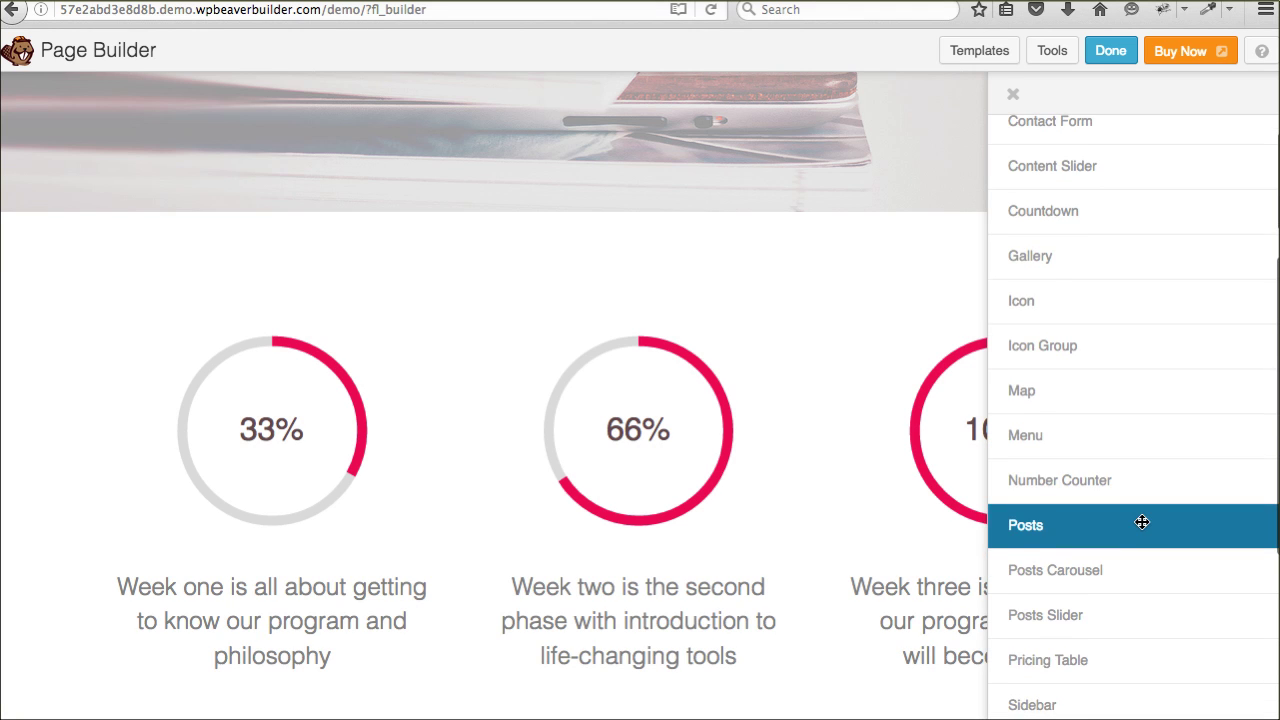
pyautogui.scroll(-1, 1140, 520)
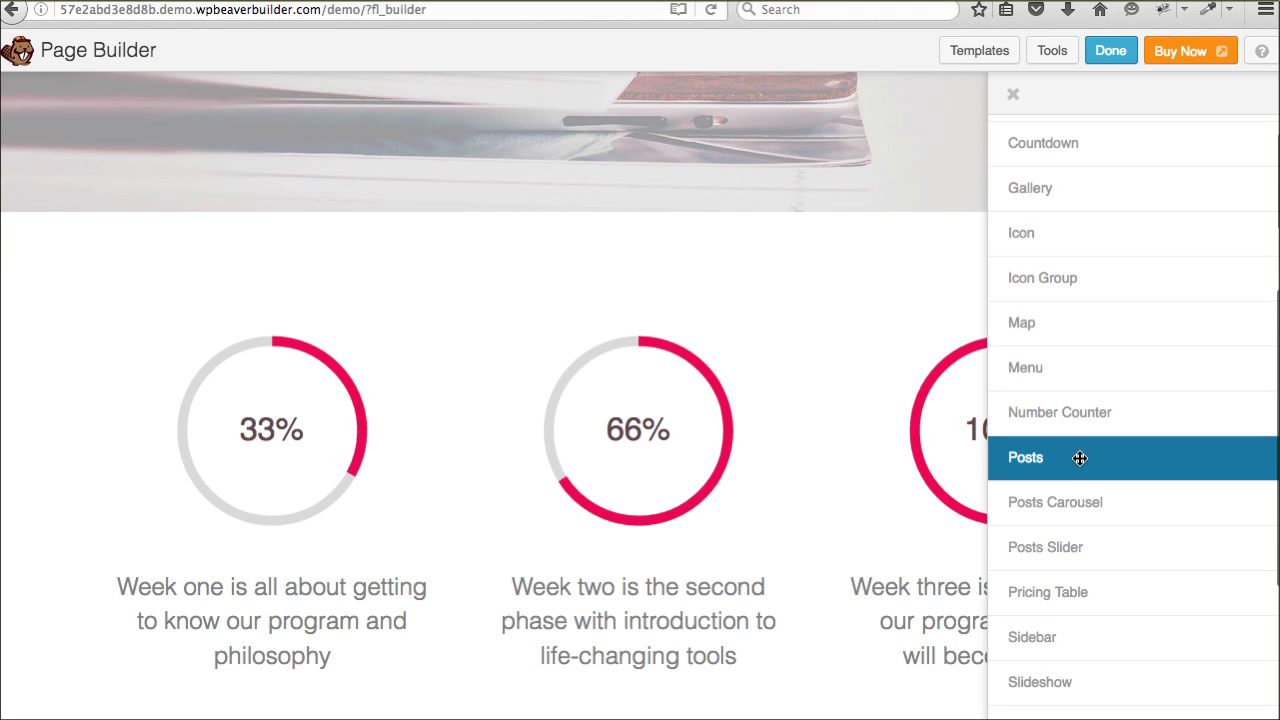
pyautogui.scroll(-2, 1076, 458)
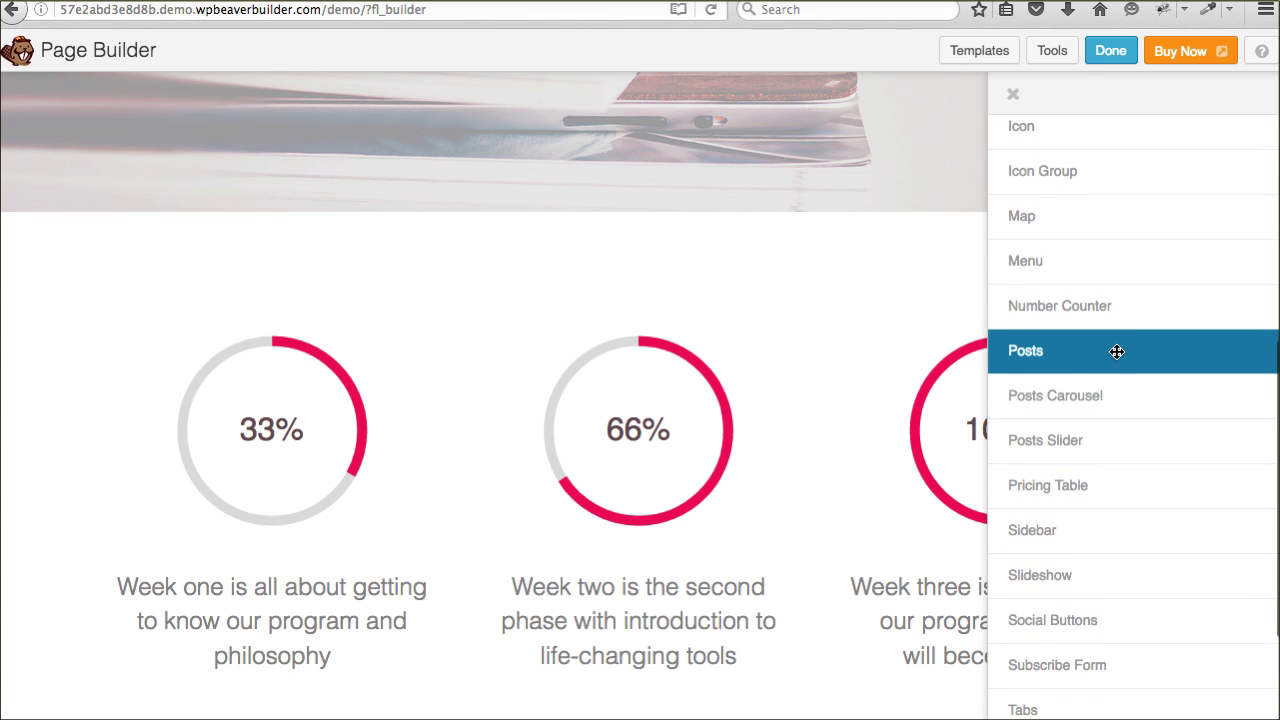
pyautogui.scroll(-2, 1117, 351)
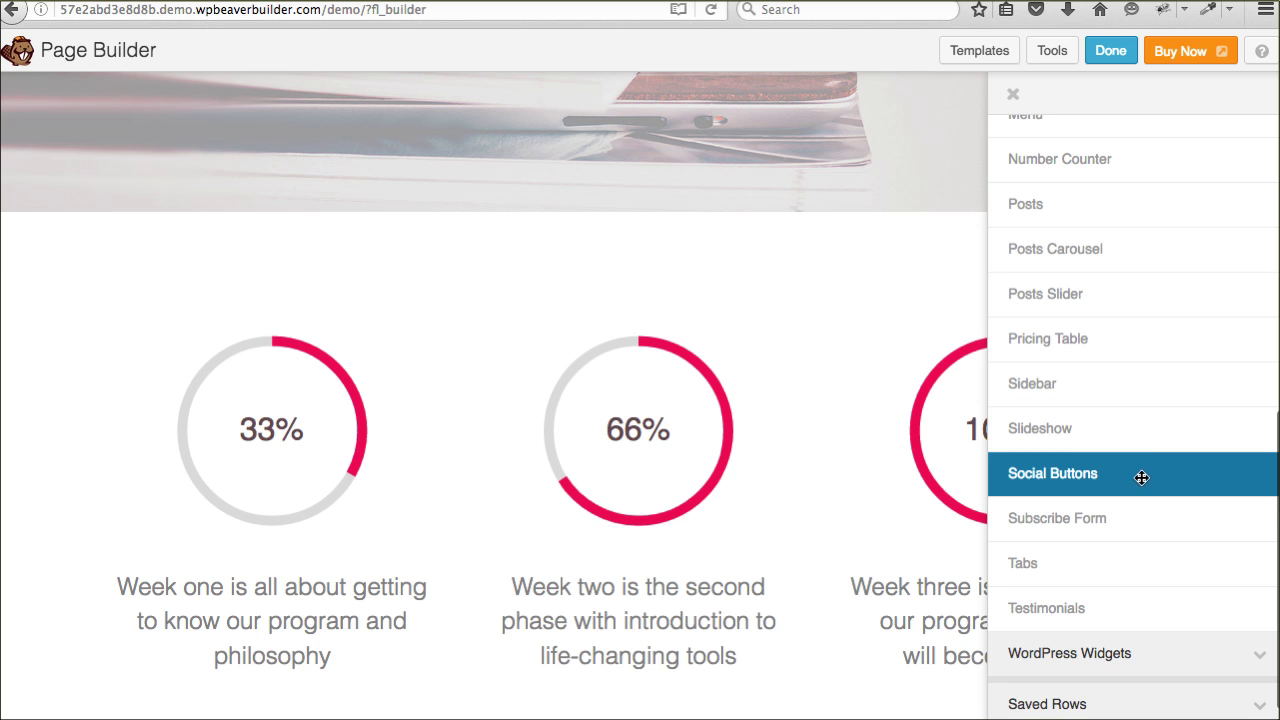
pyautogui.moveTo(1067, 481); pyautogui.dragTo(537, 273)
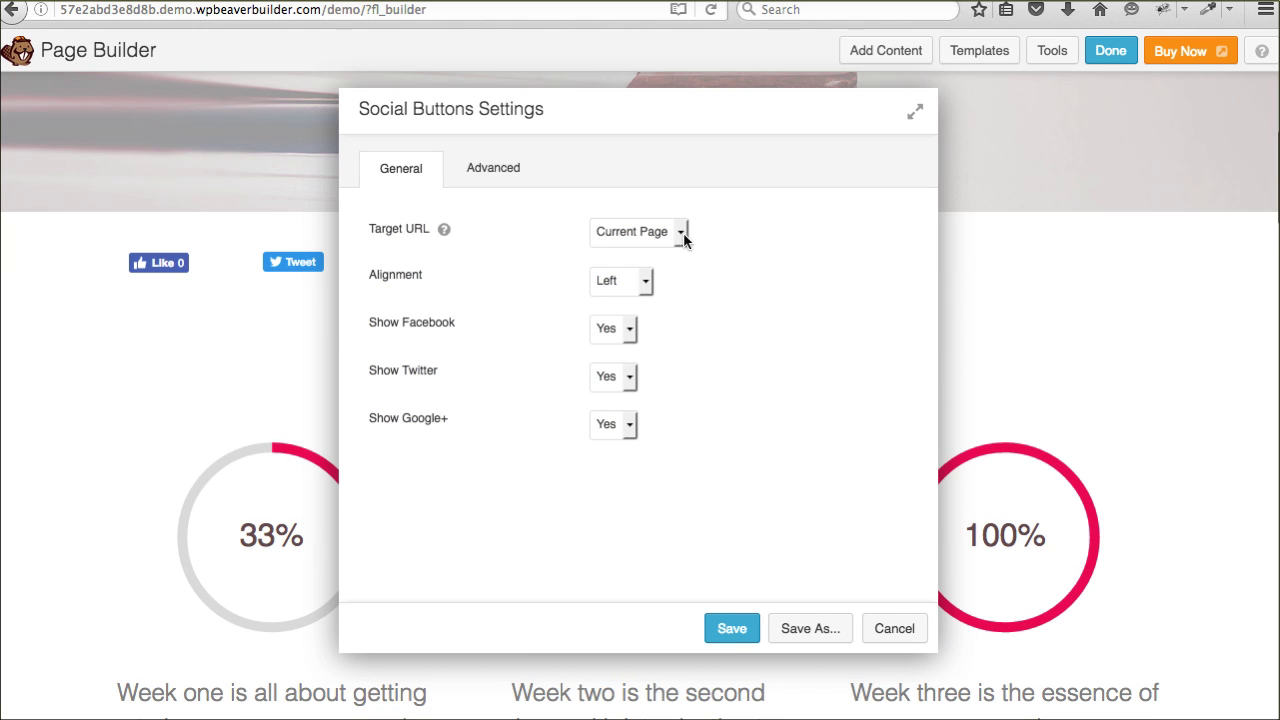
# Try a Custom target URL and the Advanced settings, then set Target URL to Current Page and save
pyautogui.click(684, 234)
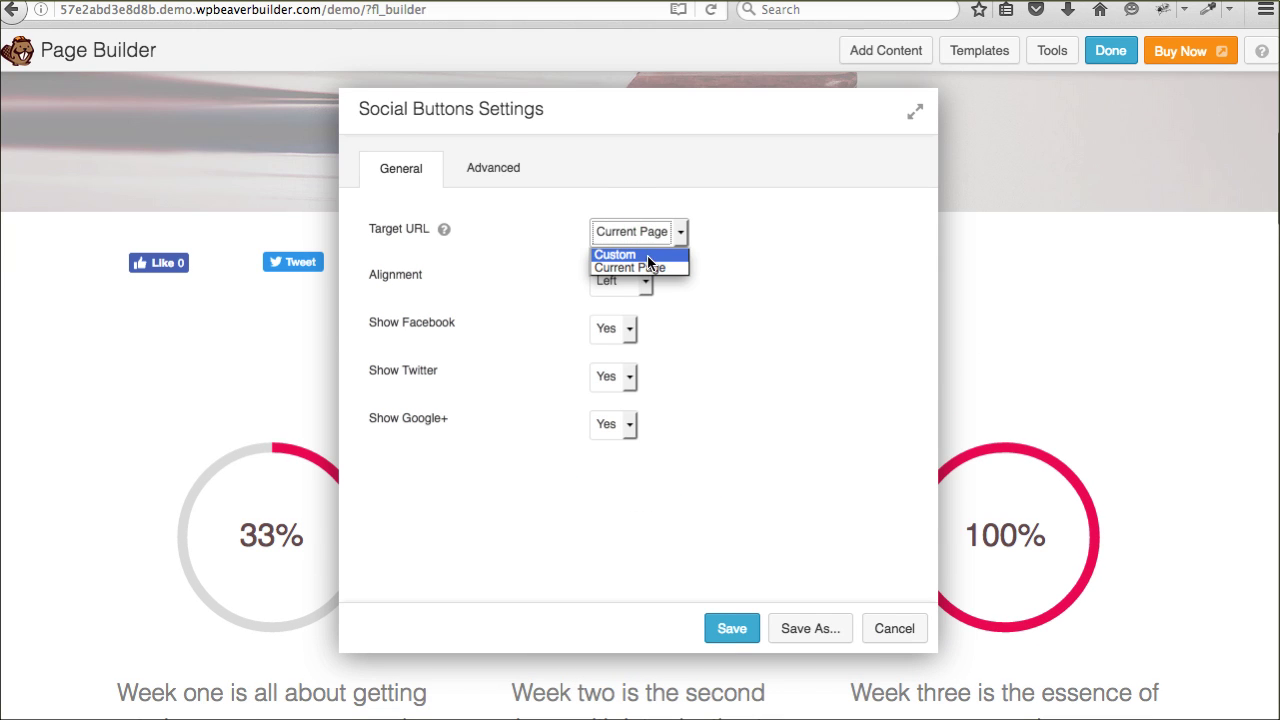
pyautogui.click(615, 255)
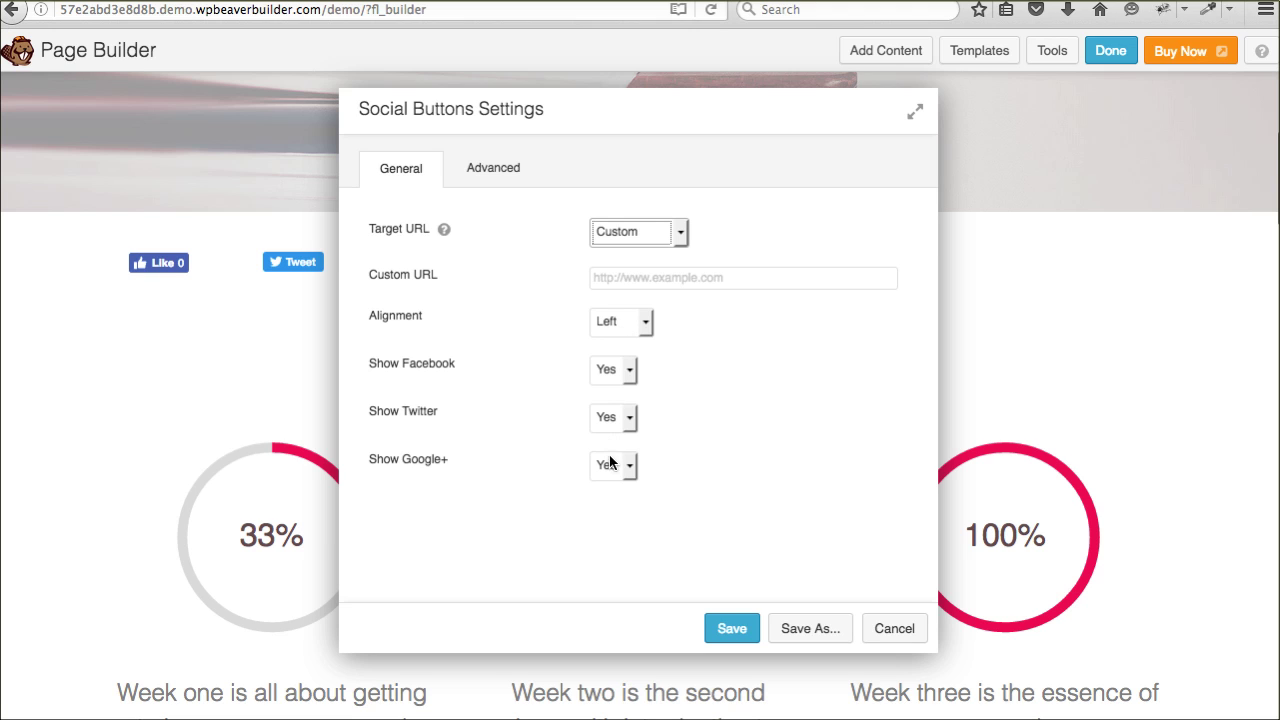
pyautogui.click(494, 170)
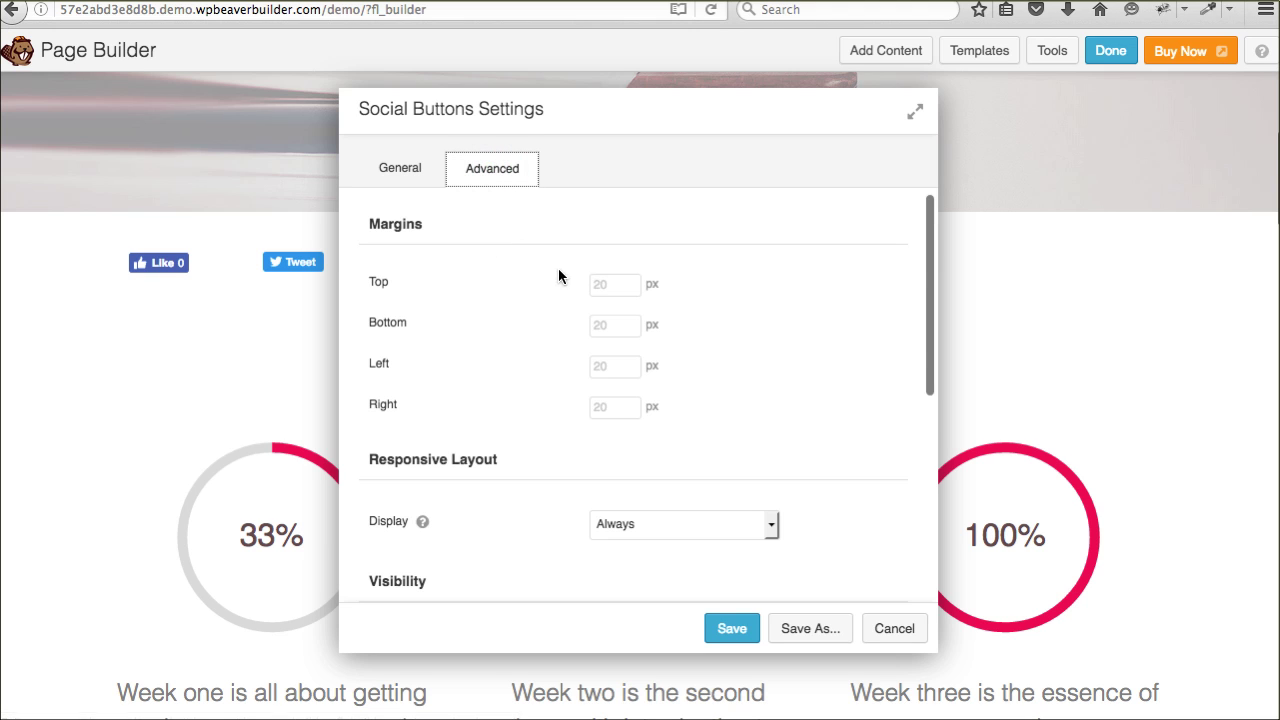
pyautogui.scroll(-2, 552, 300)
pyautogui.scroll(-1, 548, 313)
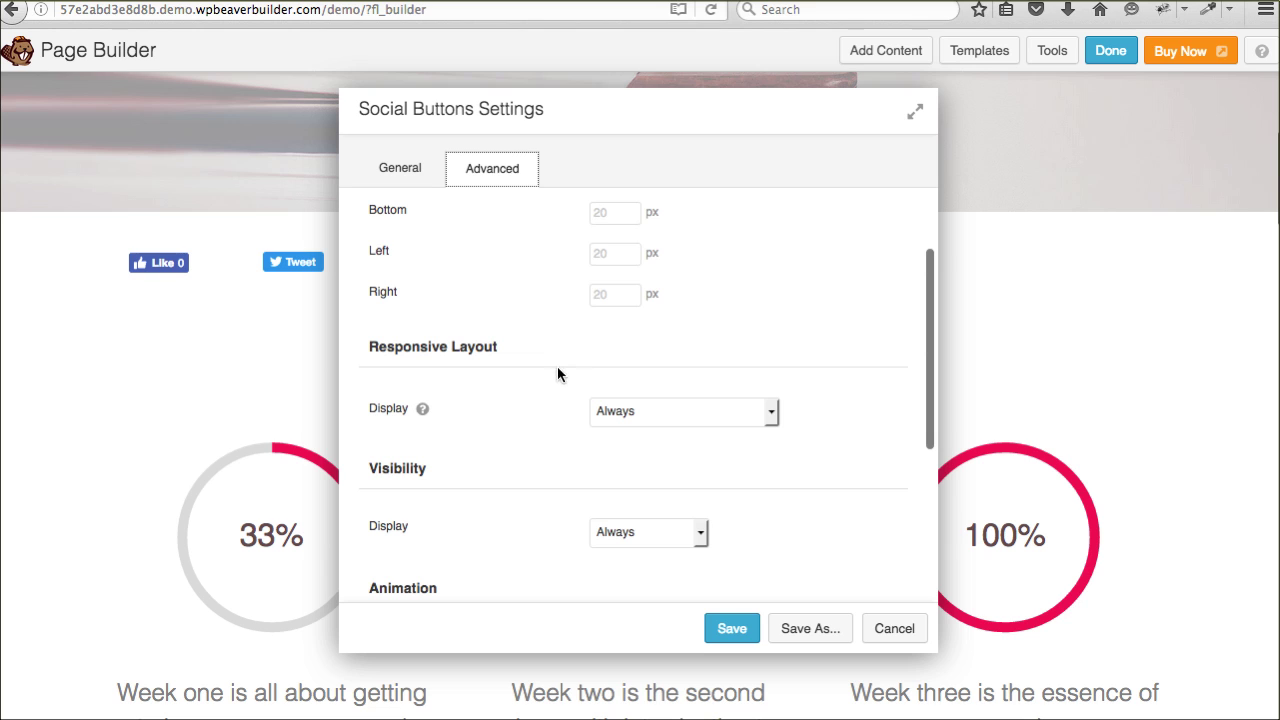
pyautogui.click(729, 628)
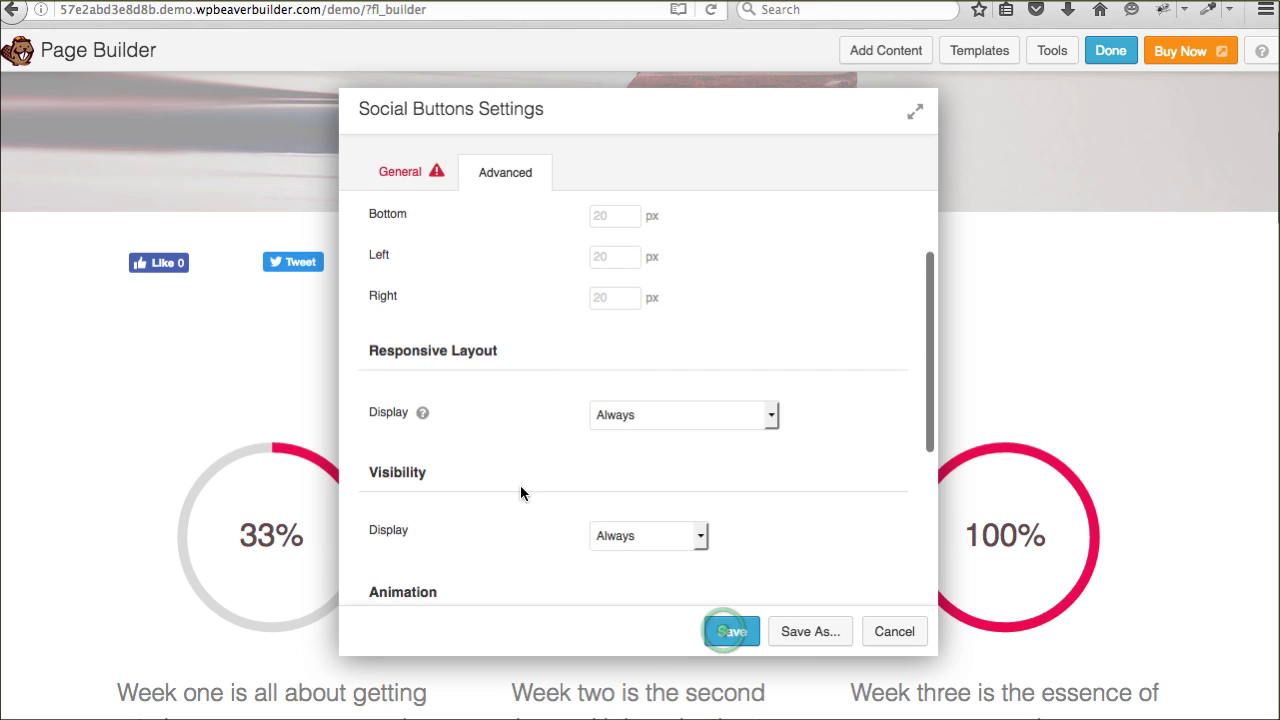
pyautogui.click(405, 176)
pyautogui.click(640, 240)
pyautogui.click(638, 268)
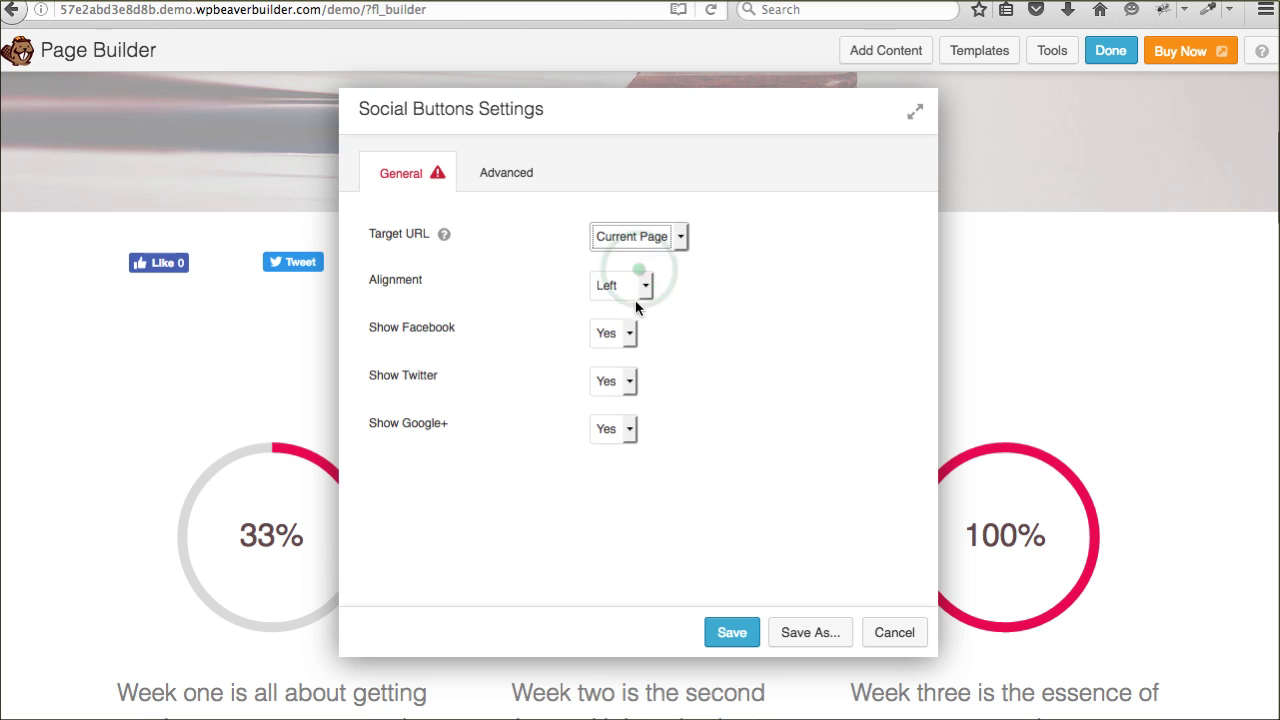
pyautogui.click(728, 632)
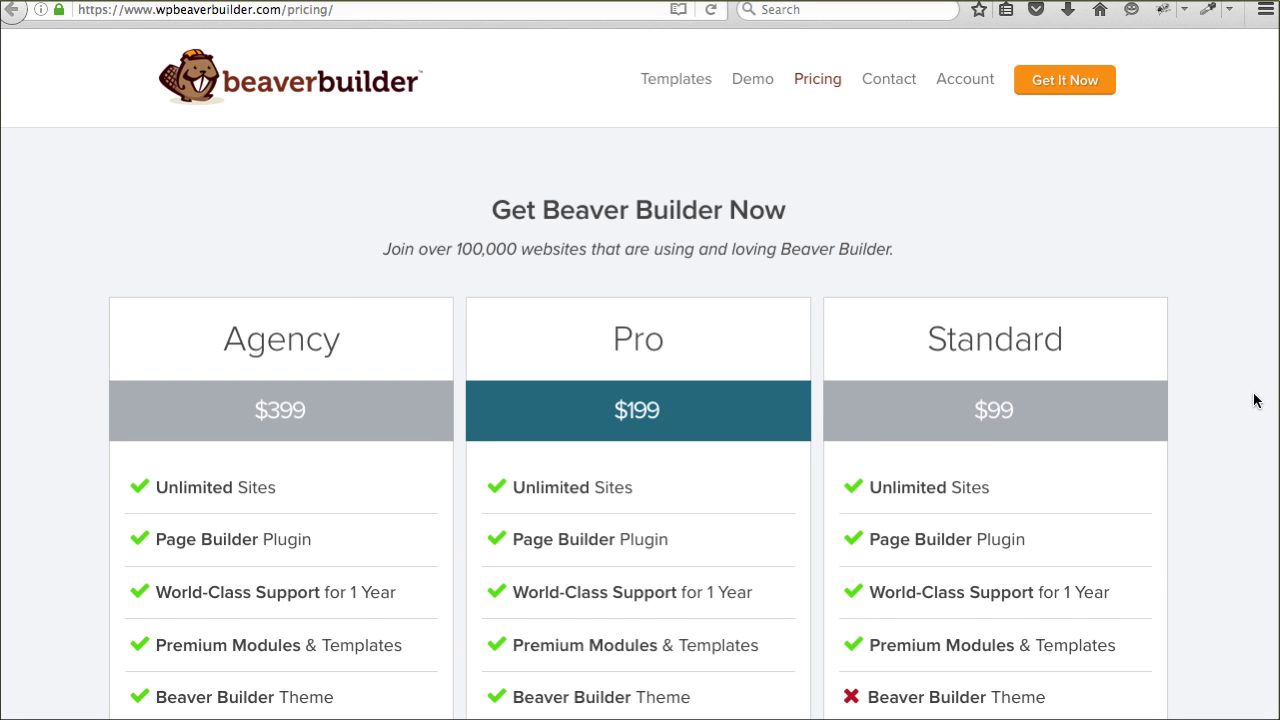
# Scroll to the plan comparison table and select 'Unlimited Sites' in the Standard $99 column
pyautogui.scroll(-2, 1255, 400)
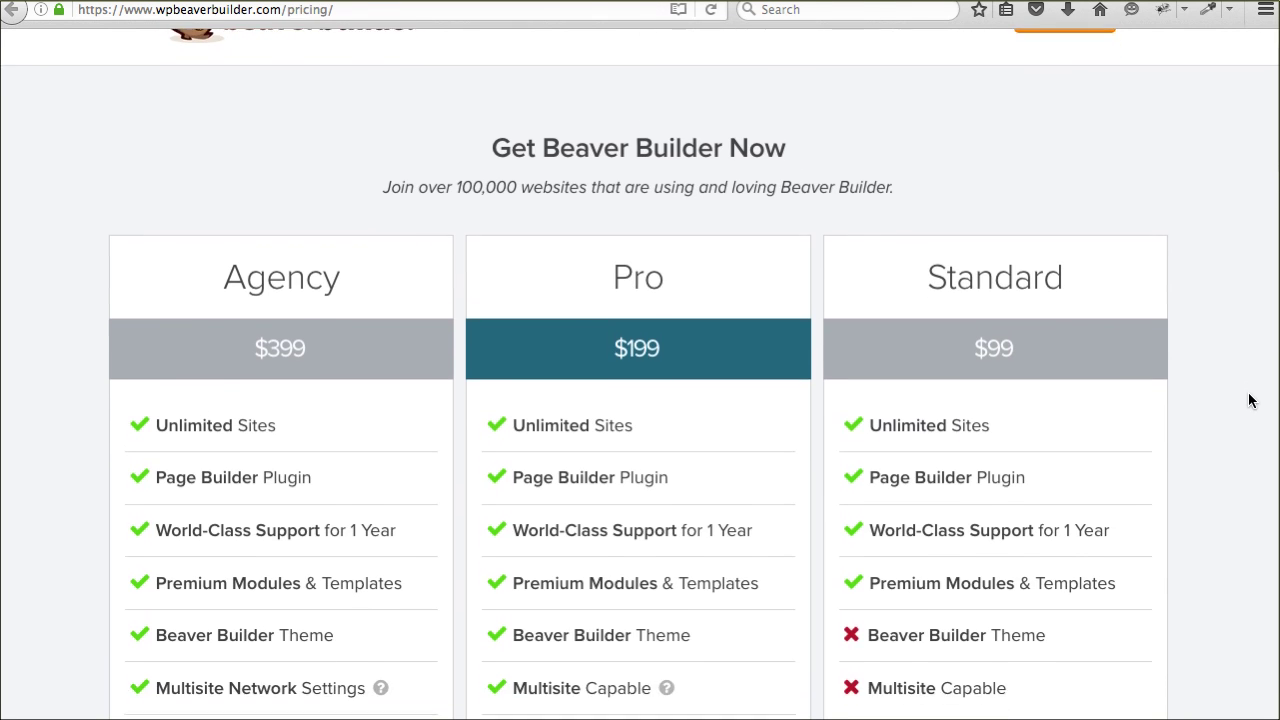
pyautogui.scroll(-3, 1250, 400)
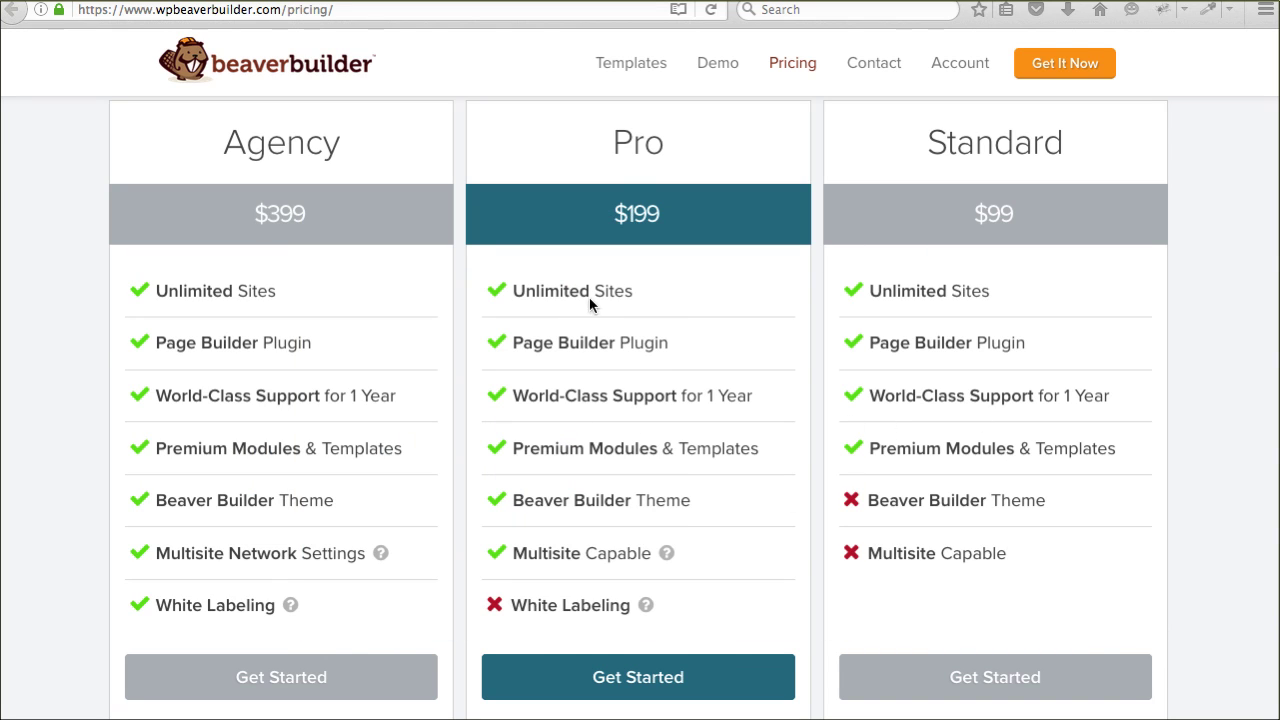
pyautogui.click(875, 292)
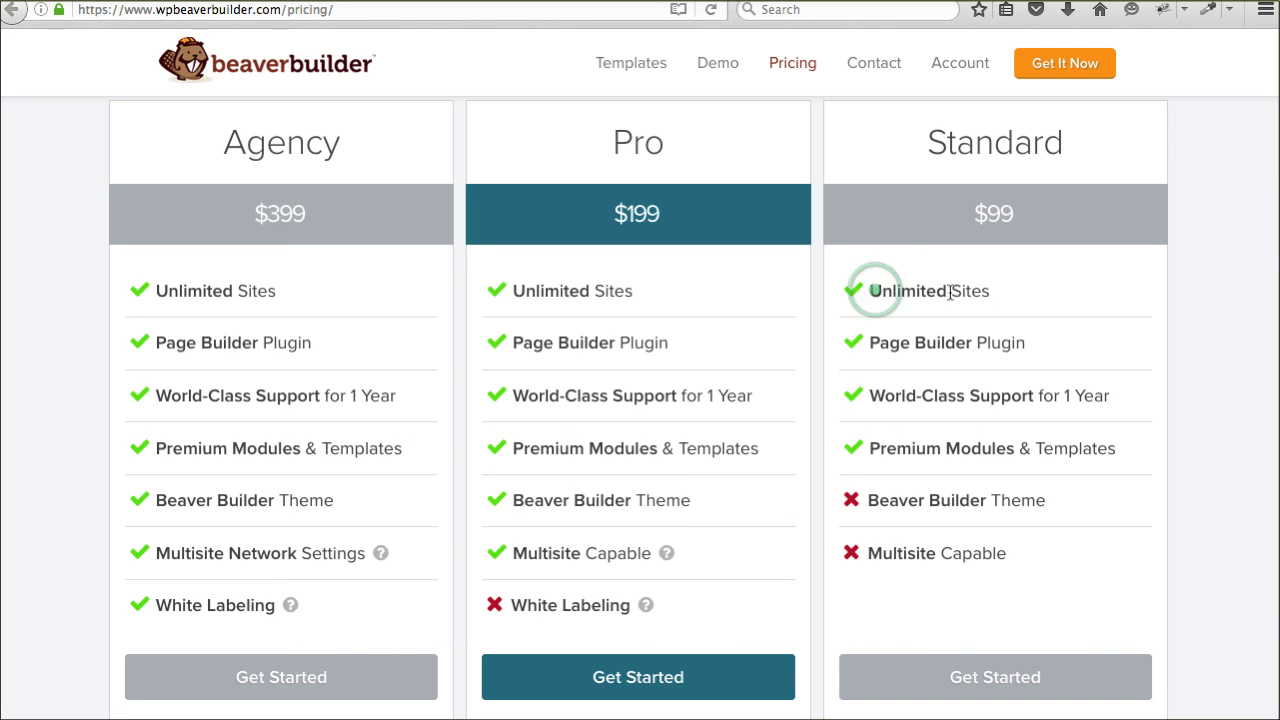
pyautogui.moveTo(990, 292); pyautogui.dragTo(875, 290)
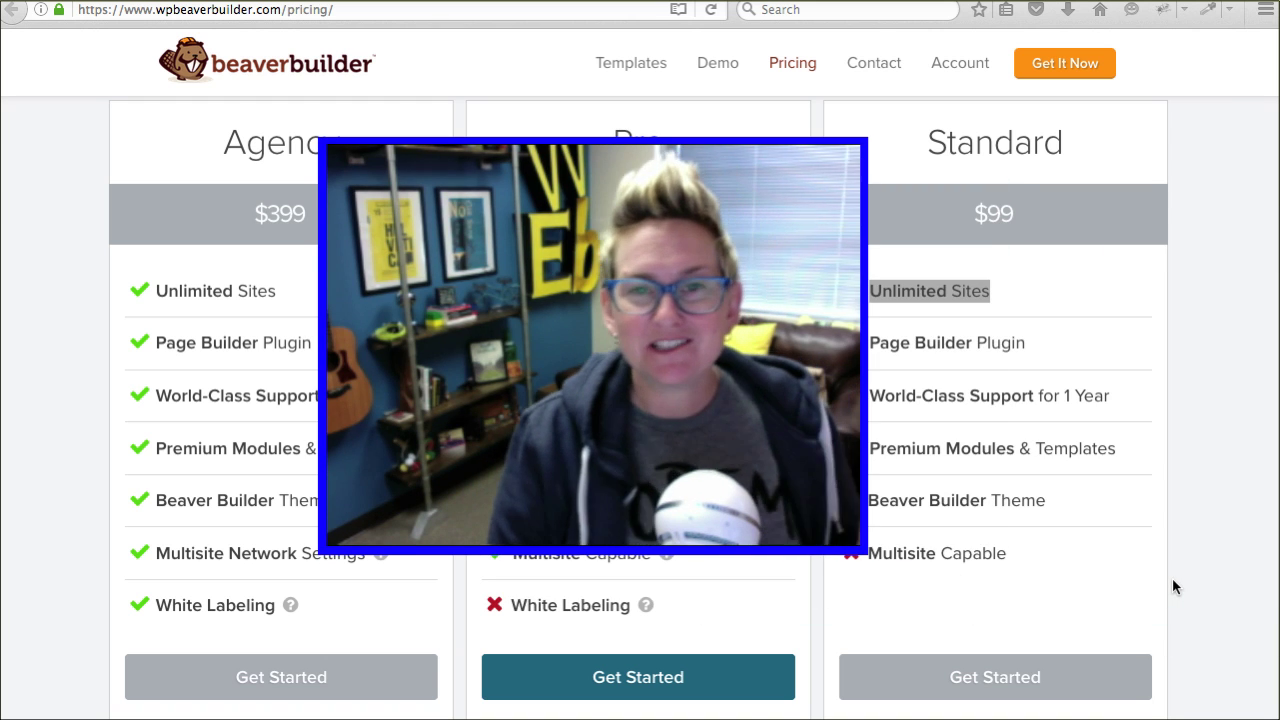
pyautogui.click(1209, 535)
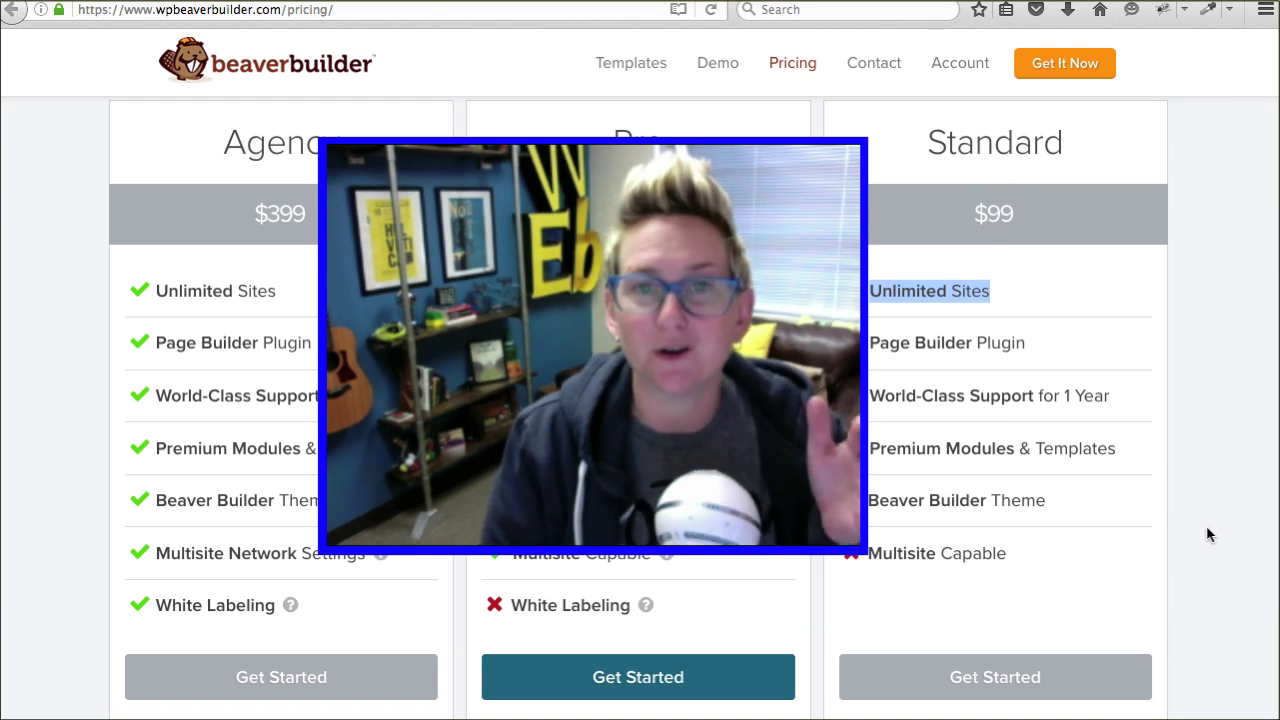